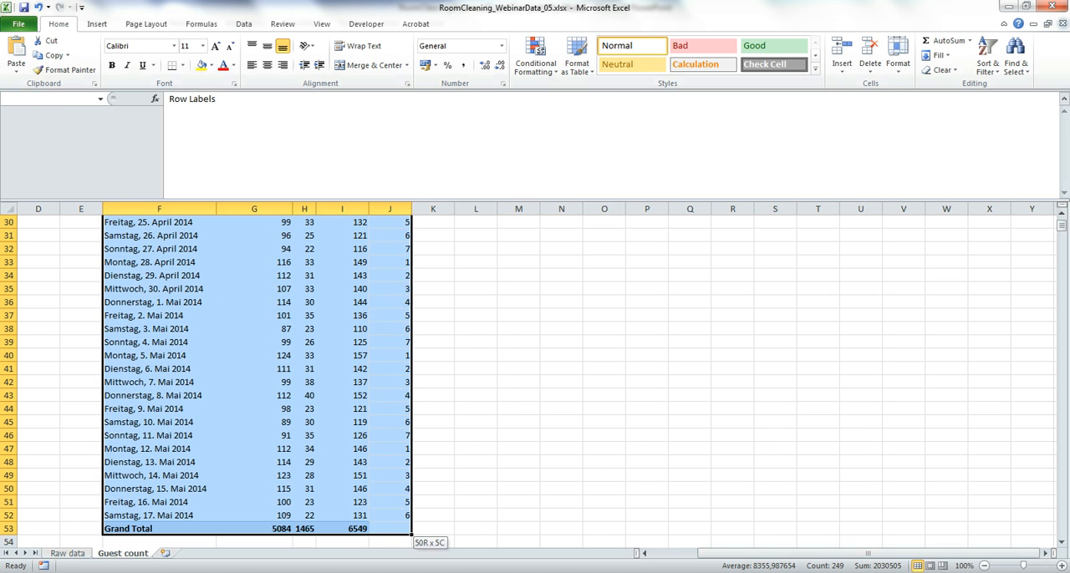
Step: Copy the guest count table including the Day of the week column and paste it into the Minitab worksheet starting at the C1 header
scroll(334, 376, up, 10)
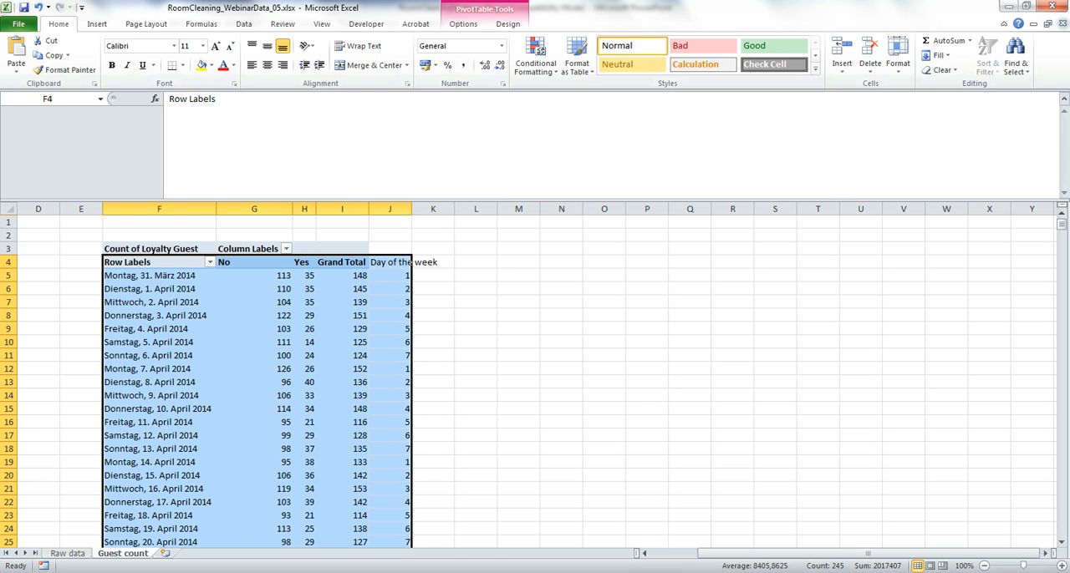
key(ctrl+c)
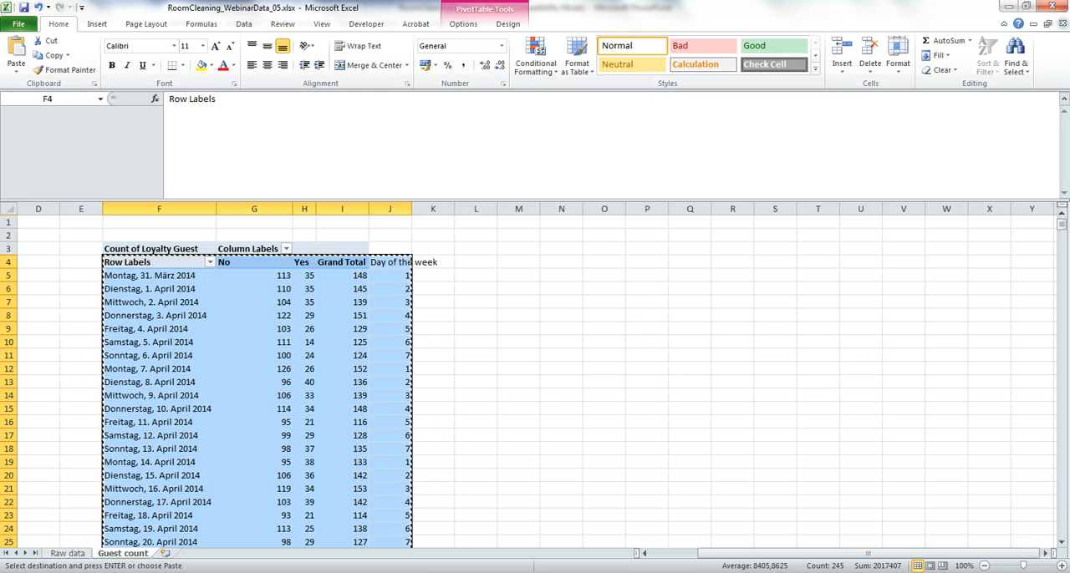
key(alt+Tab)
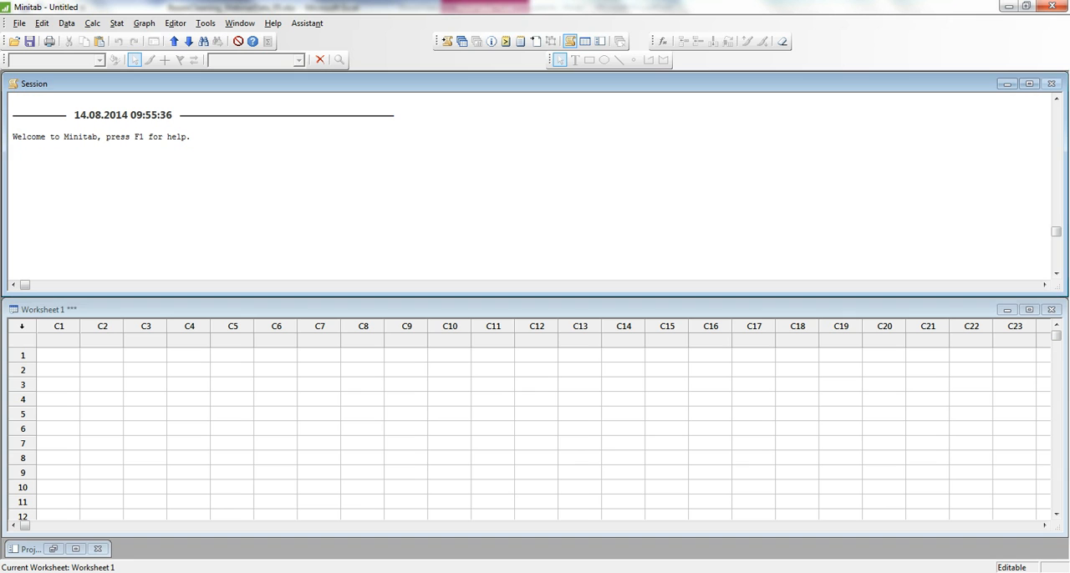
click(58, 341)
key(ctrl+v)
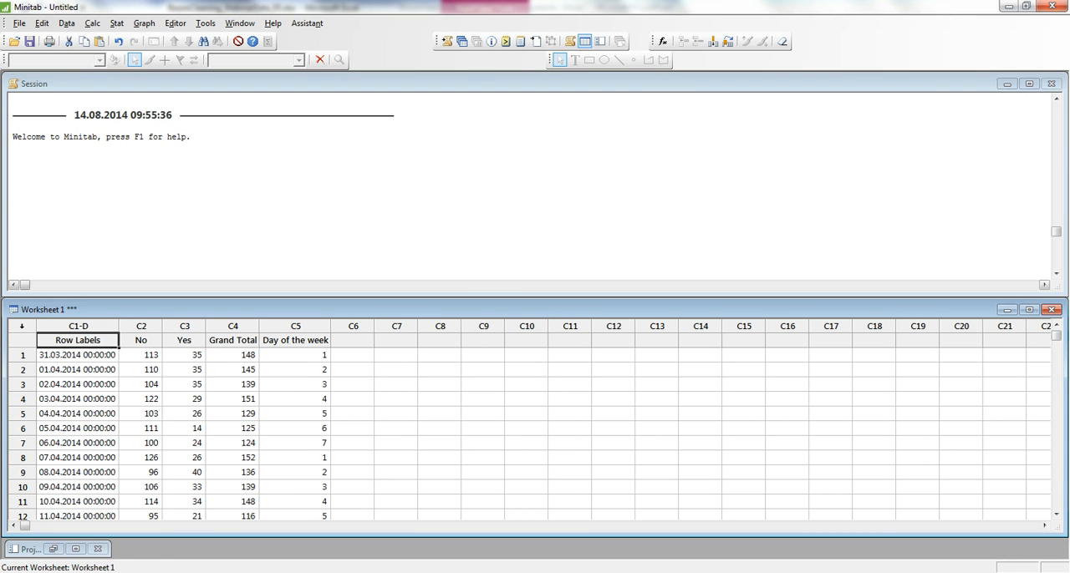
Step: Run a one-way ANOVA with No as response and Day of the week as factor, and highlight its P-value in the session output
click(116, 22)
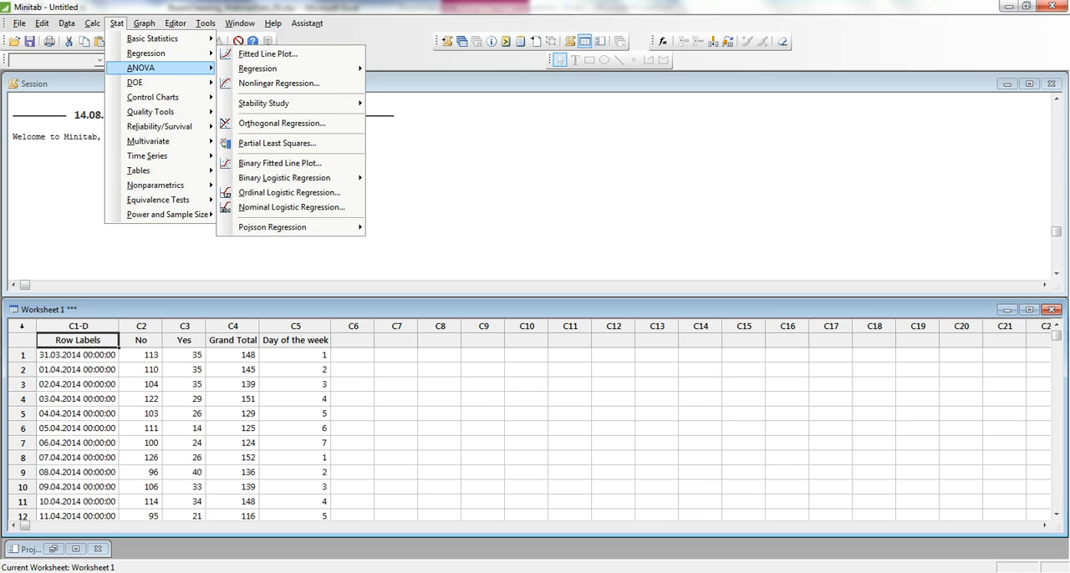
click(250, 69)
click(535, 210)
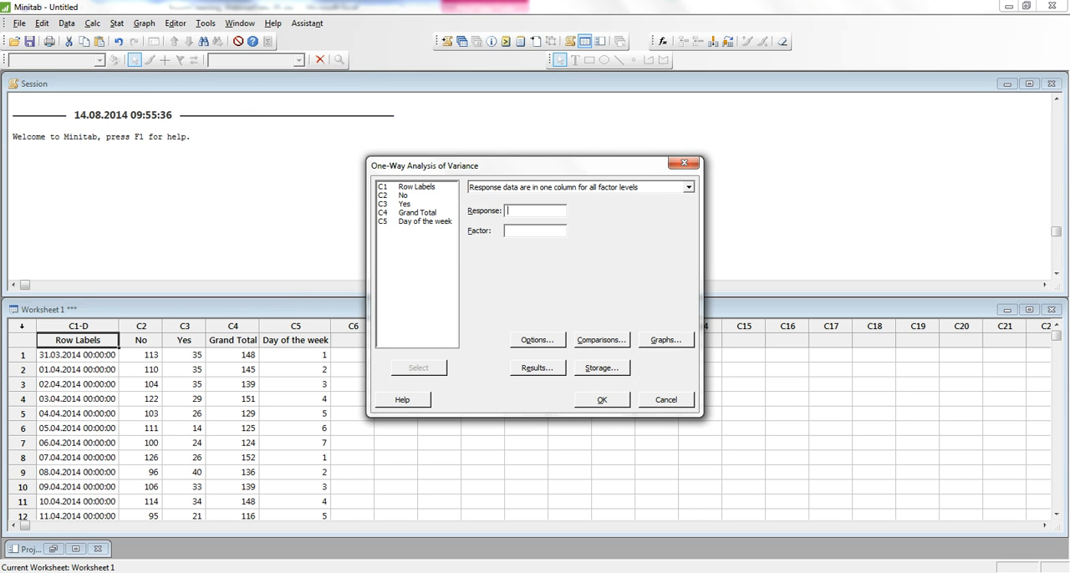
double_click(403, 196)
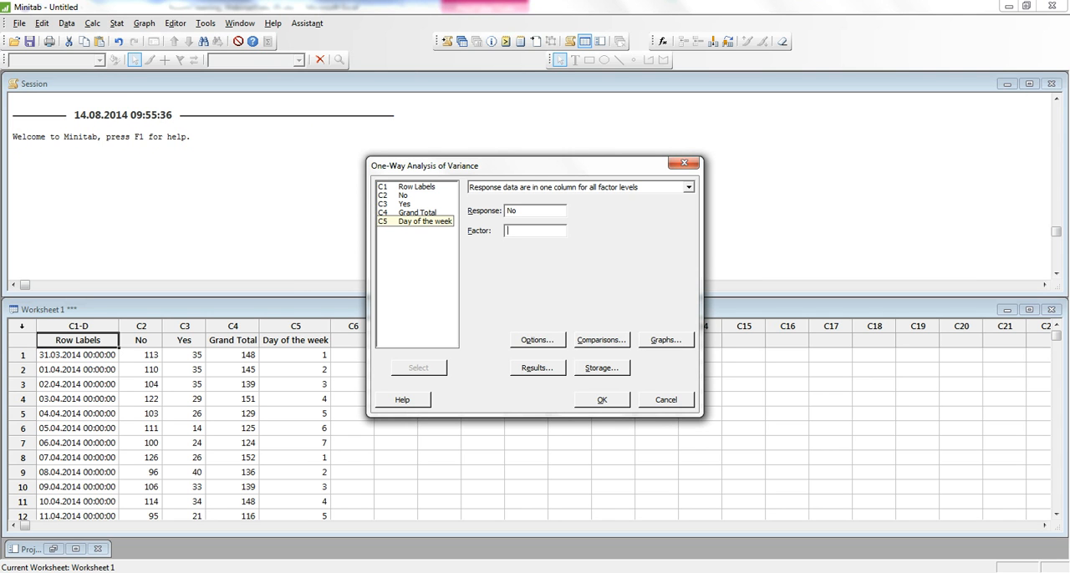
double_click(443, 220)
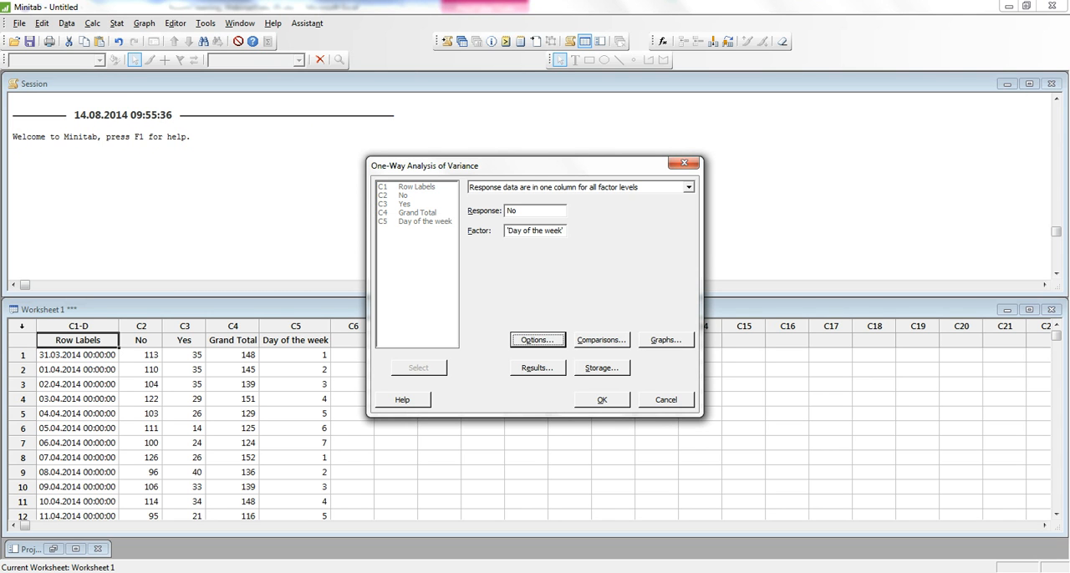
click(602, 400)
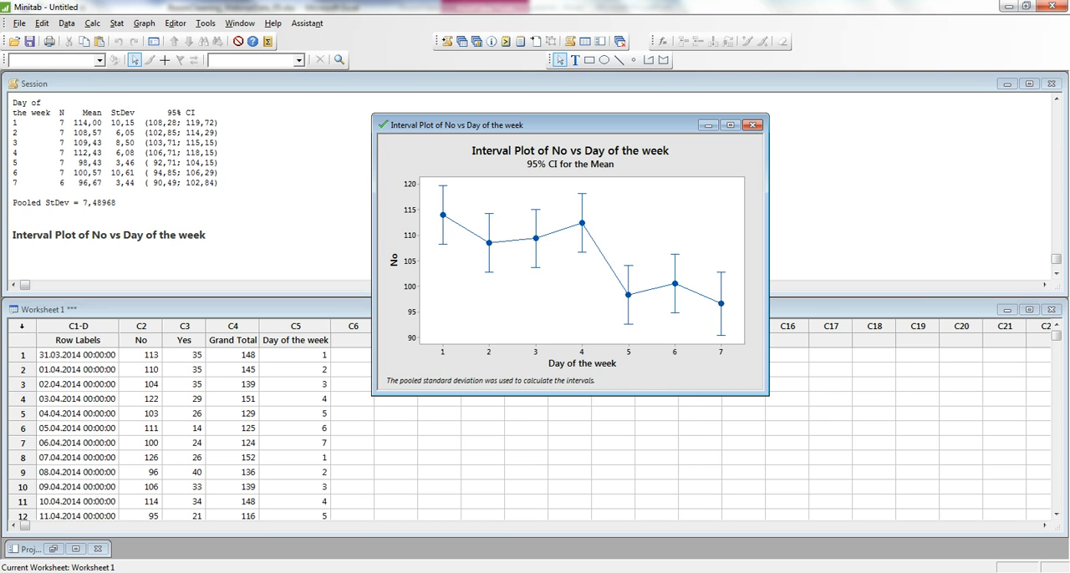
click(194, 183)
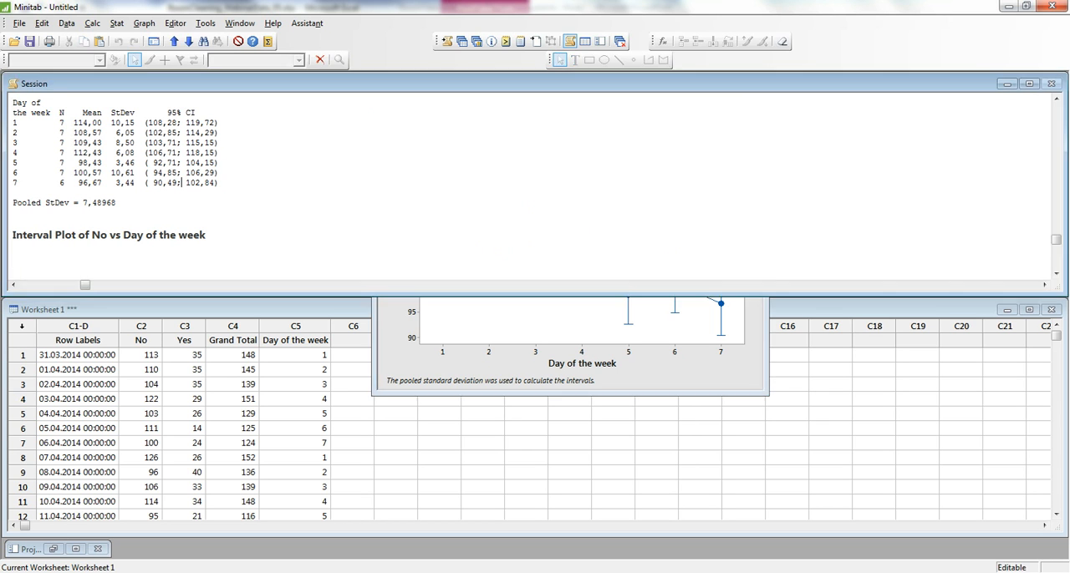
scroll(194, 183, up, 6)
drag(228, 153, 261, 153)
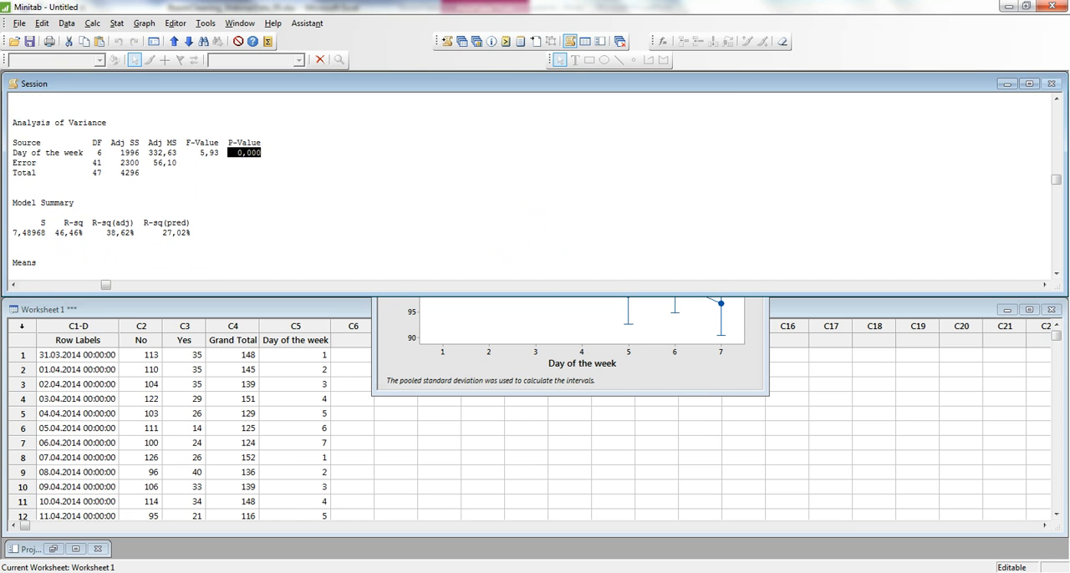
click(572, 349)
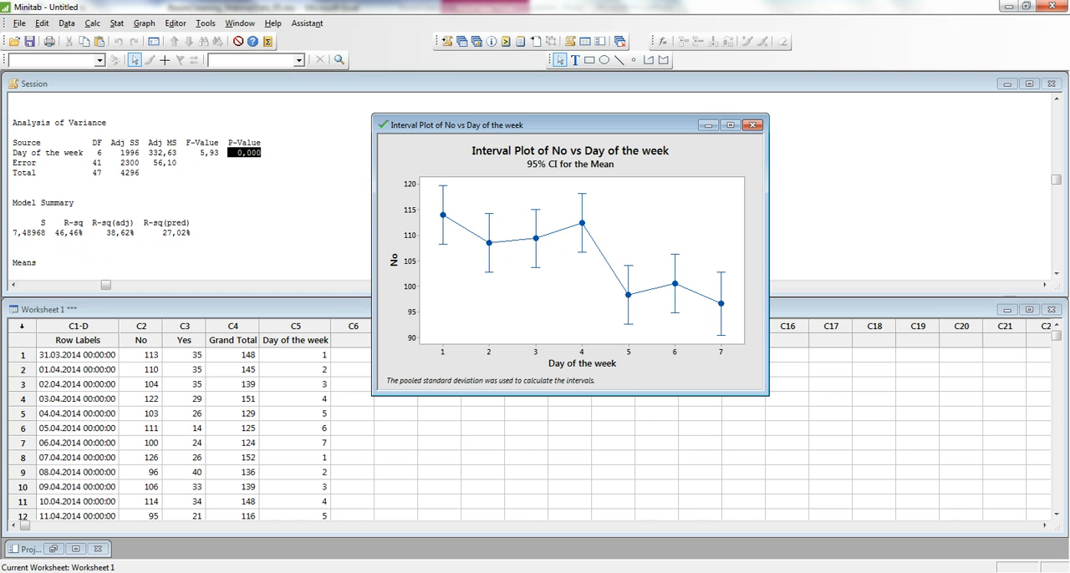
Step: Rerun the one-way ANOVA with Yes as the response, keeping Day of the week as the factor
key(ctrl+e)
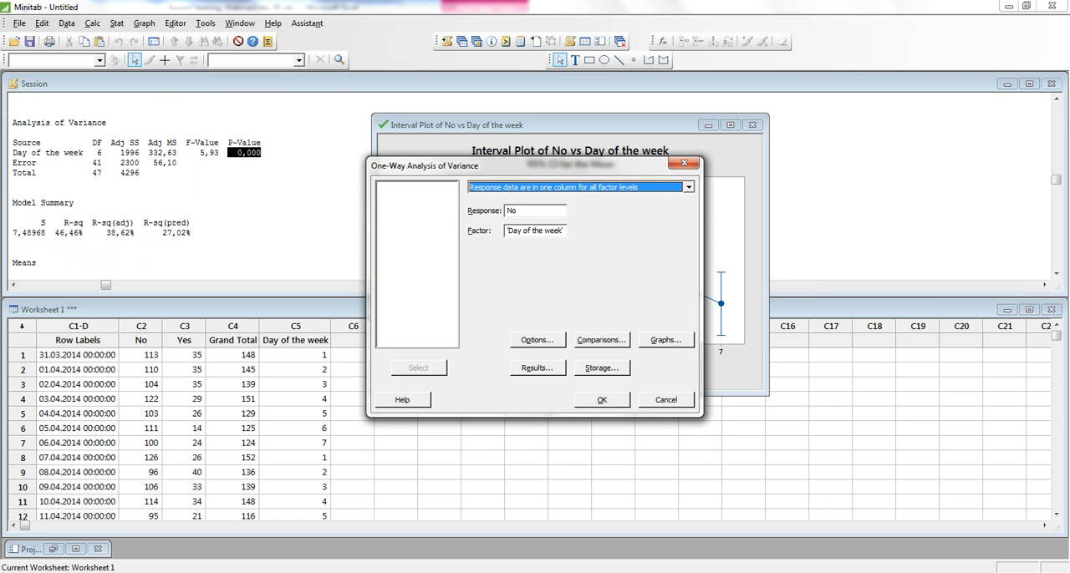
key(BackSpace)
double_click(404, 204)
click(602, 400)
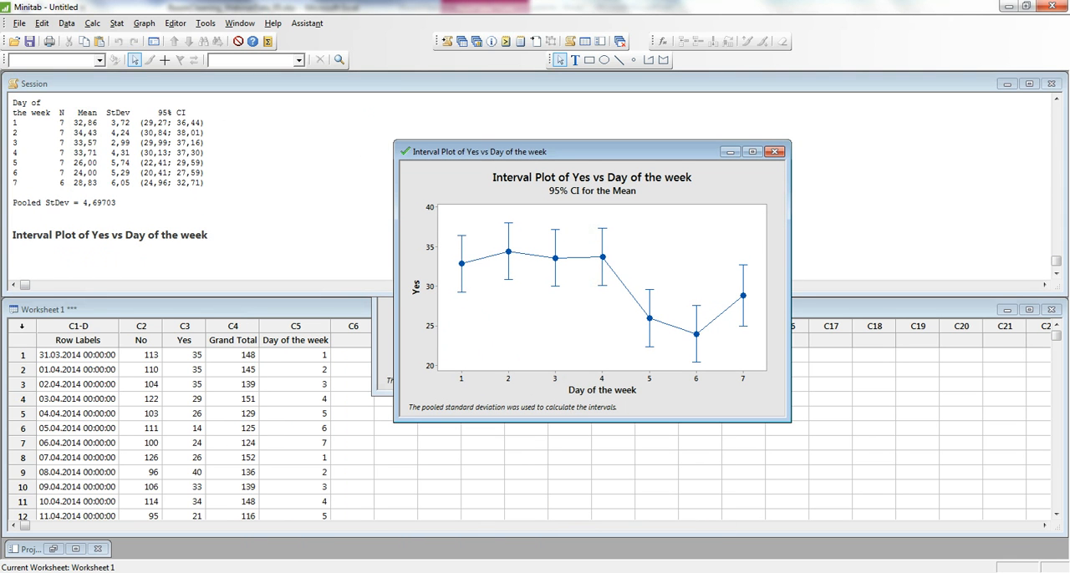
Step: Rerun the one-way ANOVA with Grand Total as the response and move its interval plot up into full view
key(ctrl+e)
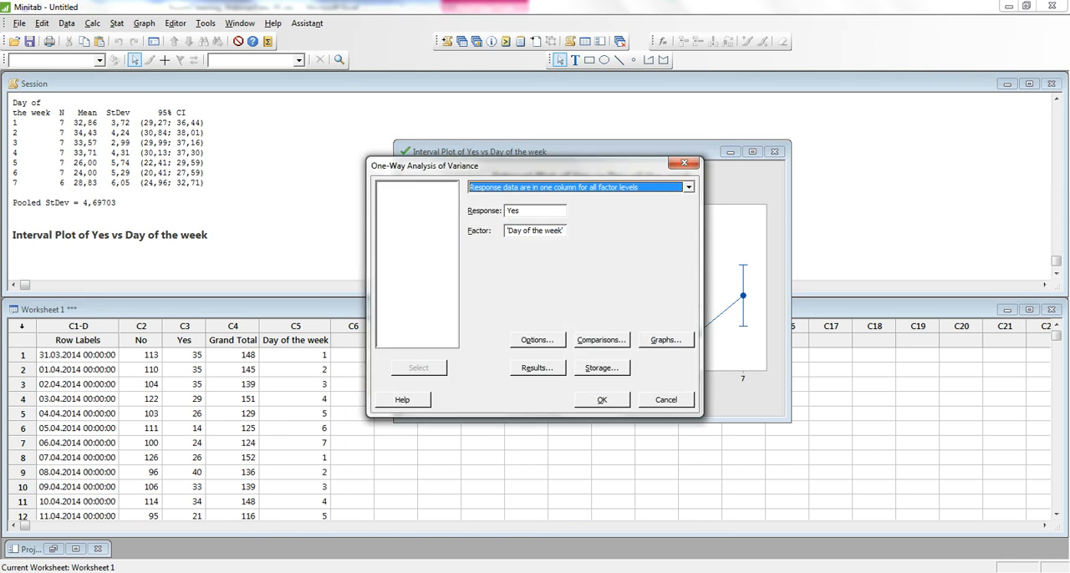
key(Delete)
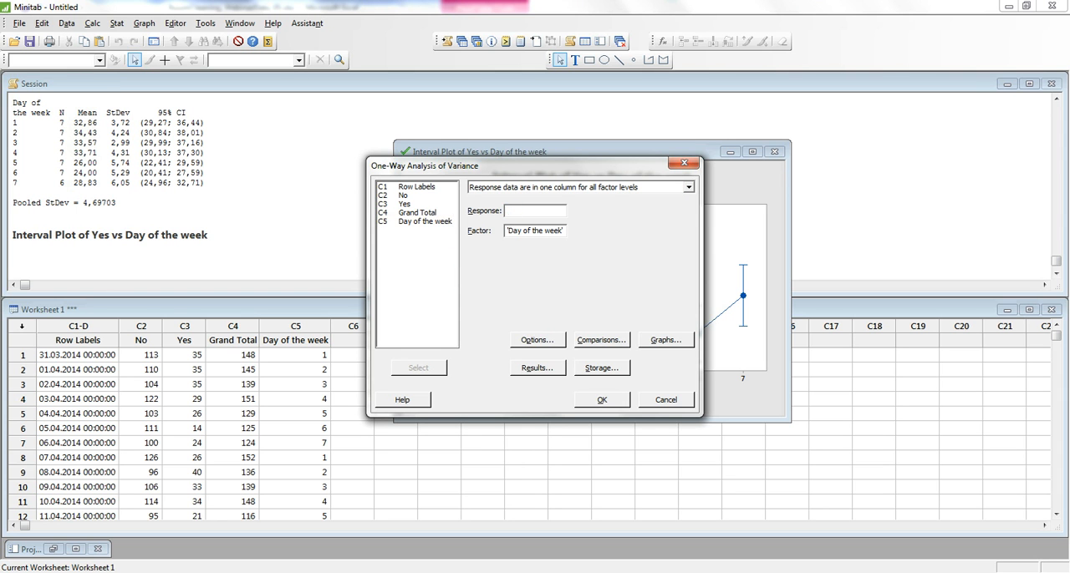
double_click(417, 213)
click(601, 399)
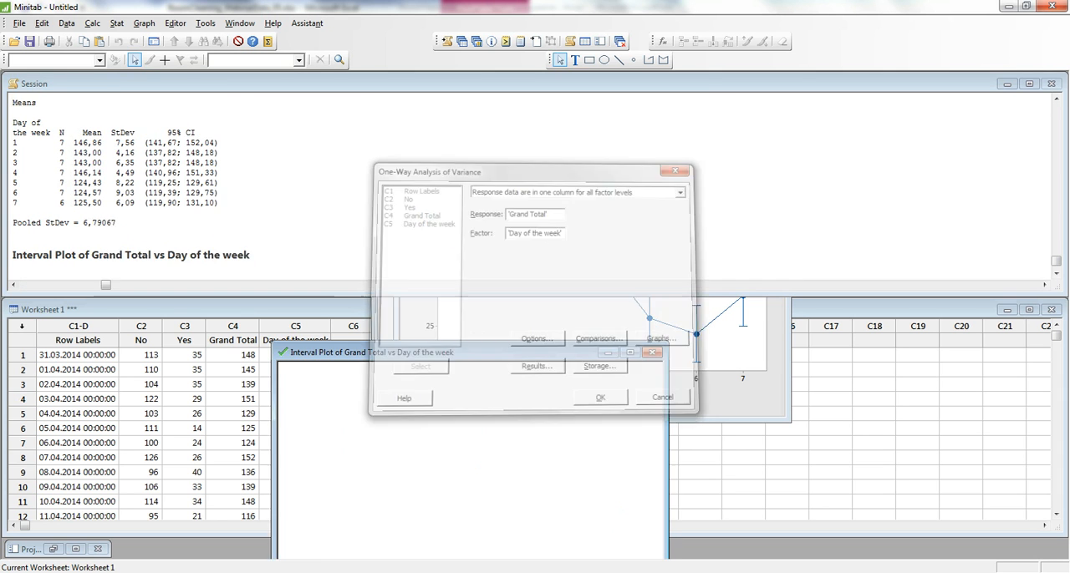
drag(502, 352, 518, 133)
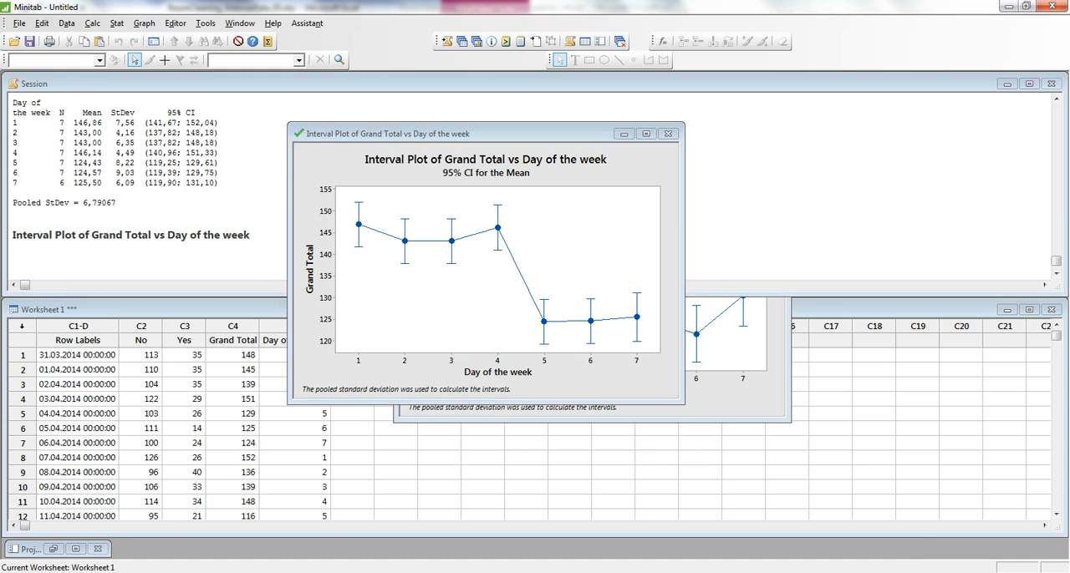
Step: Switch to the Excel workbook and add the column header Period in cell K4
key(alt+Tab)
click(433, 262)
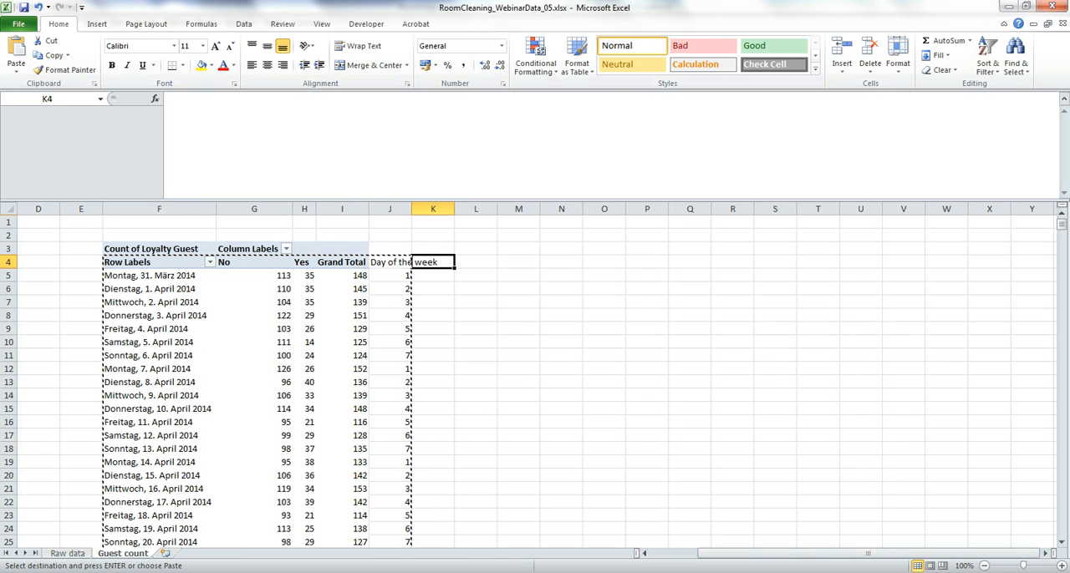
text(Perido)
key(BackSpace)
key(BackSpace)
text(od)
key(Return)
Step: Enter =IF(J5<5;"MonThur";"FriSun") in K5 and fill the formula down to K52
text(=if()
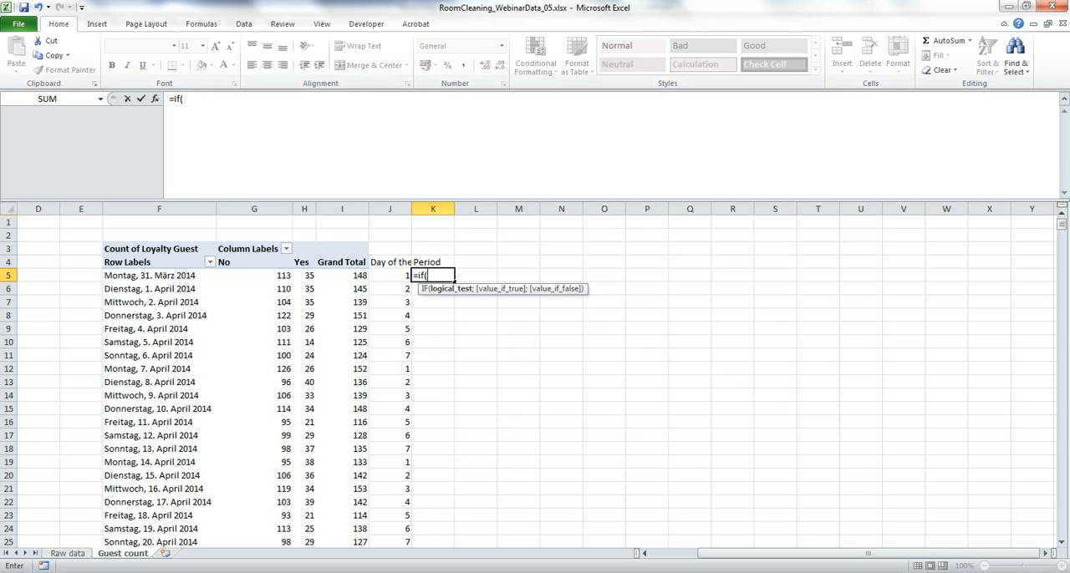
key(Left)
text(<5;)
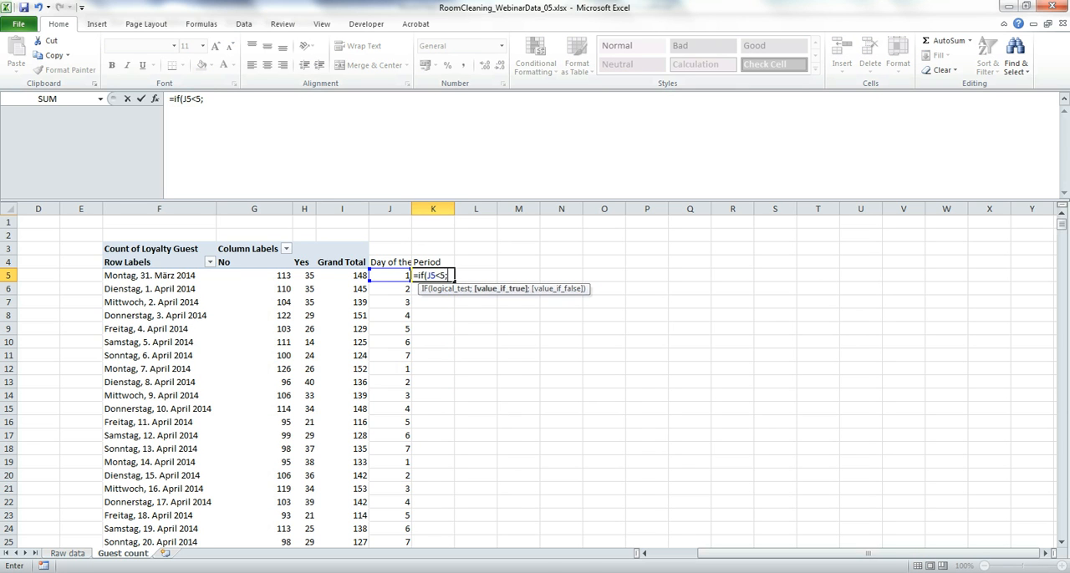
text("MonThur";)
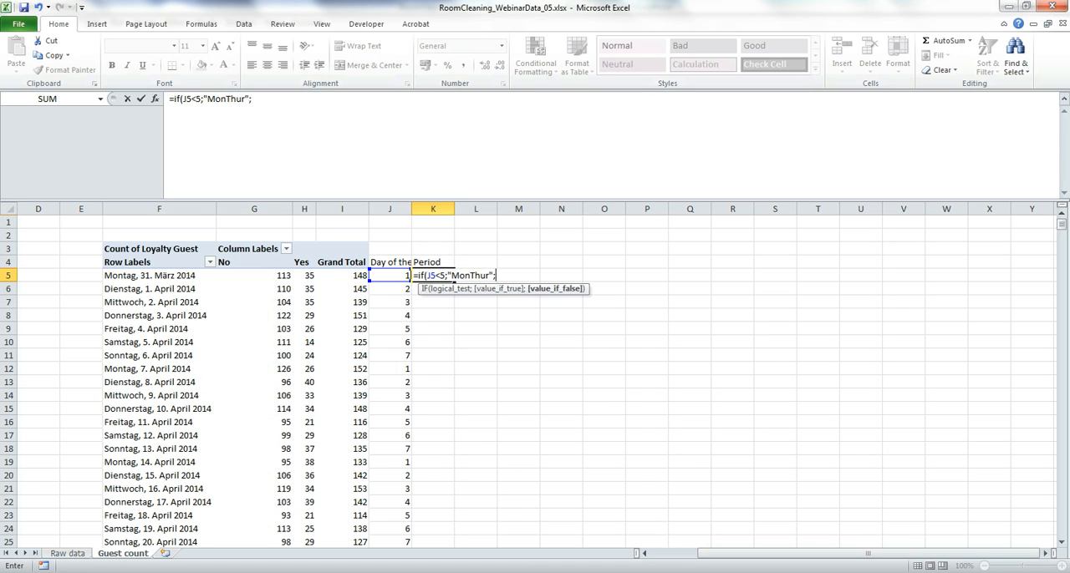
text("FriSun"))
key(Return)
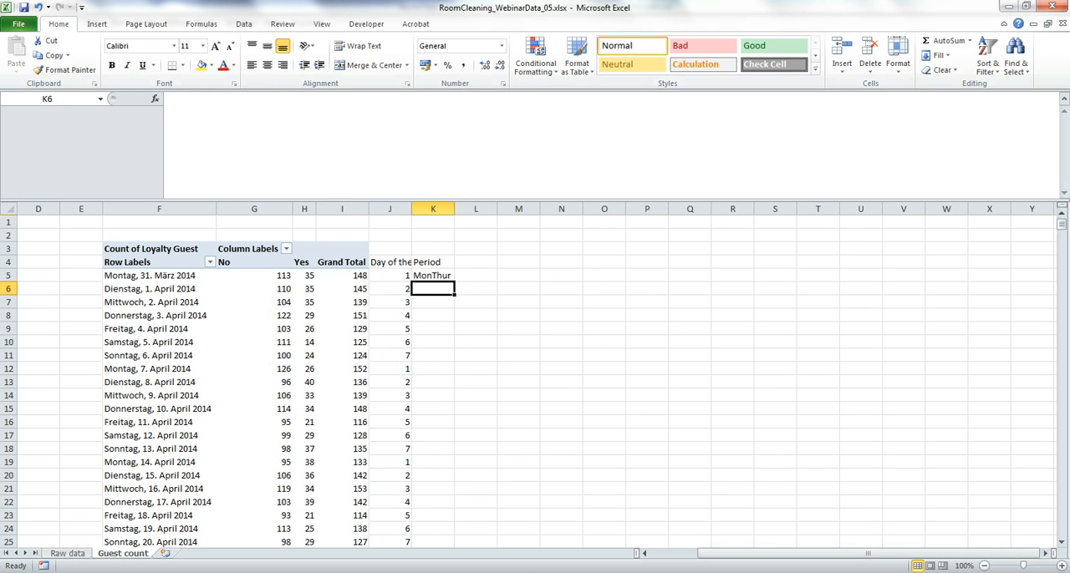
click(433, 276)
drag(454, 282, 453, 521)
Step: Copy the filled Period values and paste them into column C6 of the Minitab worksheet, starting at row 1
key(ctrl+c)
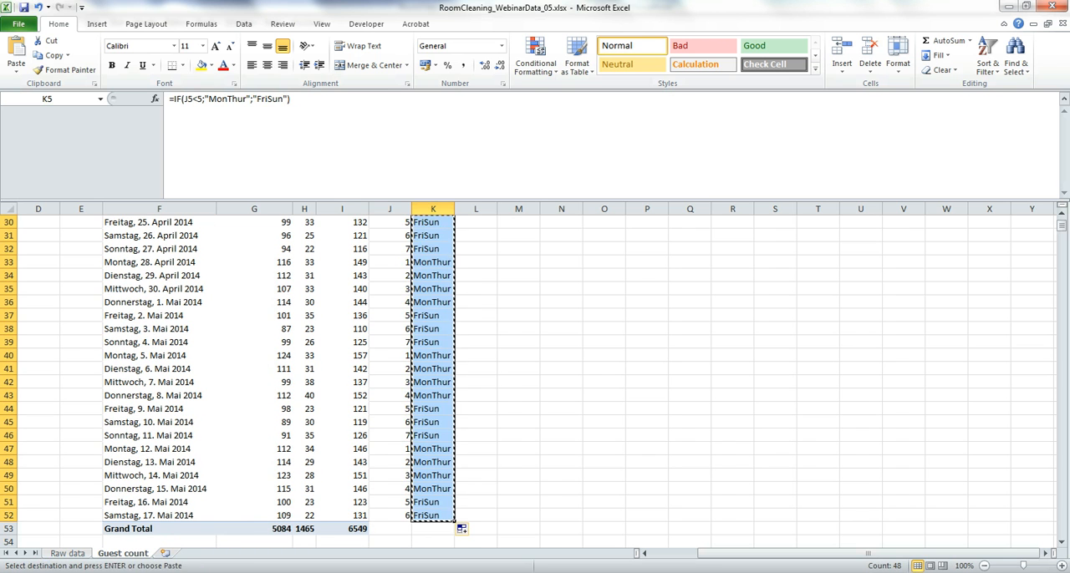
key(alt+Tab)
click(396, 457)
click(352, 356)
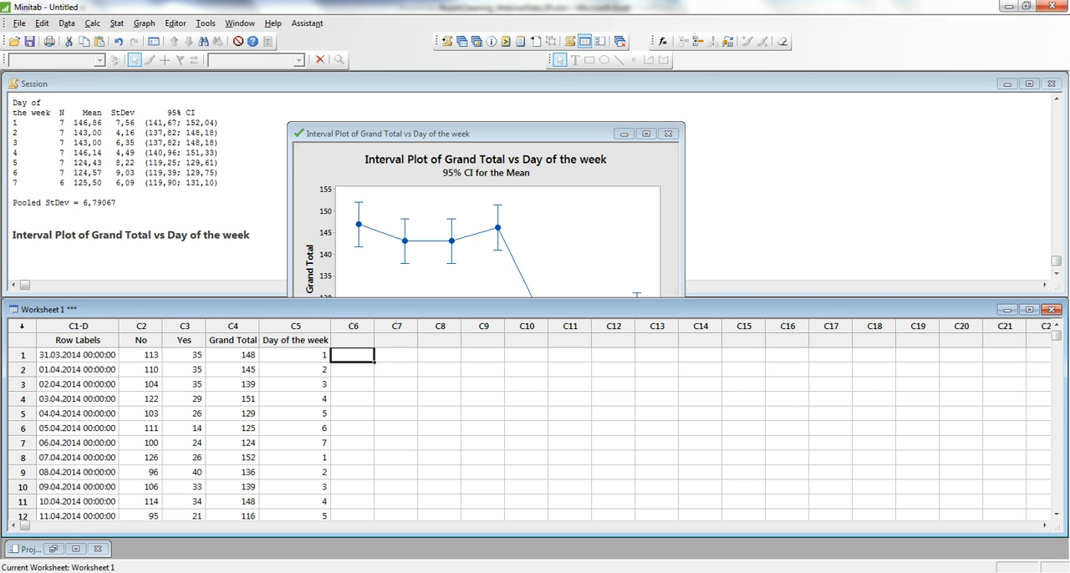
key(ctrl+v)
Step: Name worksheet column C6 Period
click(352, 340)
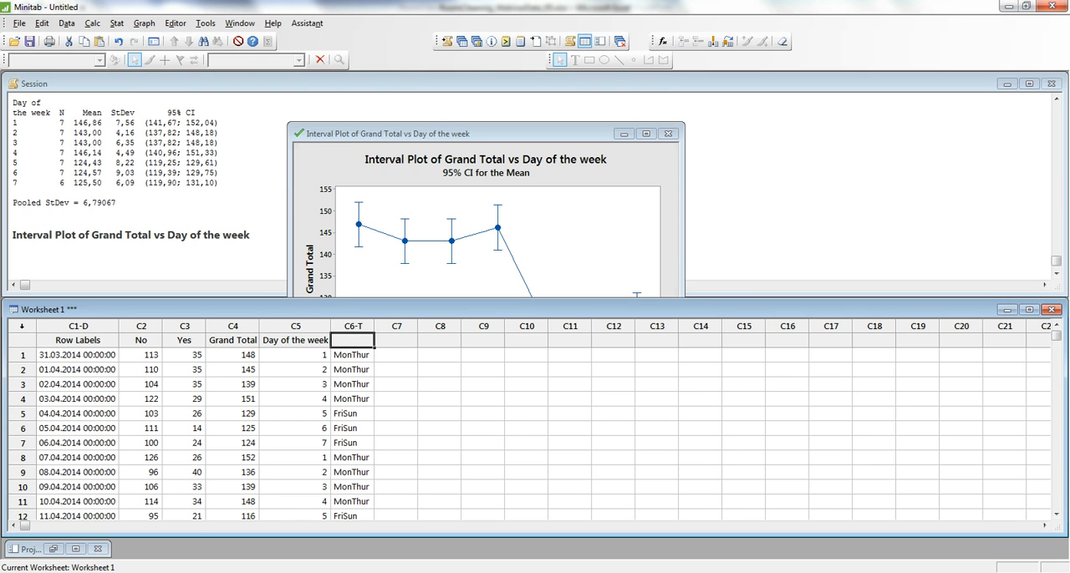
key(Caps_Lock)
text(?=)
key(BackSpace)
key(BackSpace)
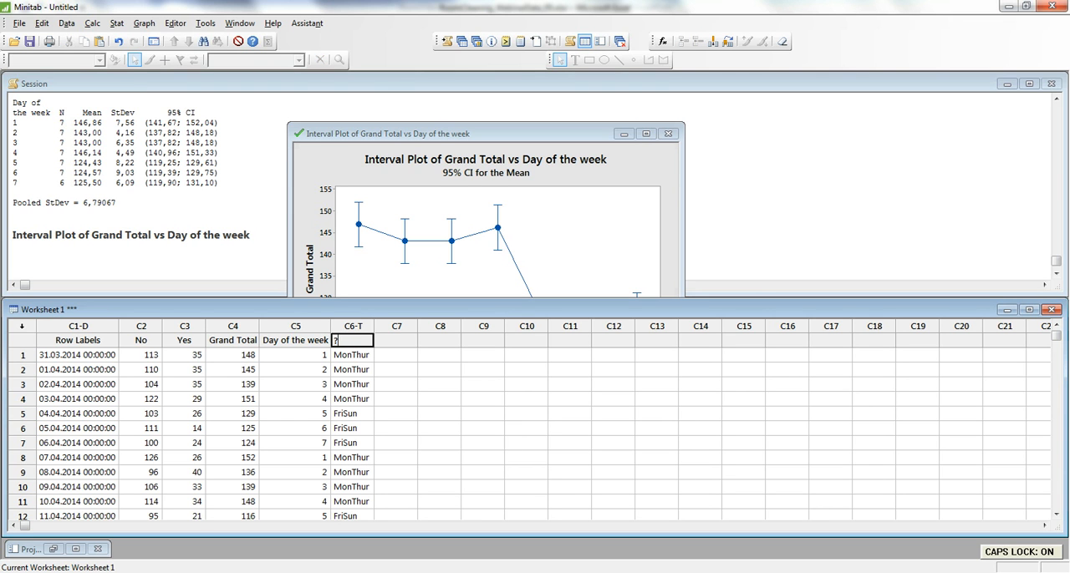
text(pERI)
key(BackSpace)
key(BackSpace)
key(BackSpace)
key(BackSpace)
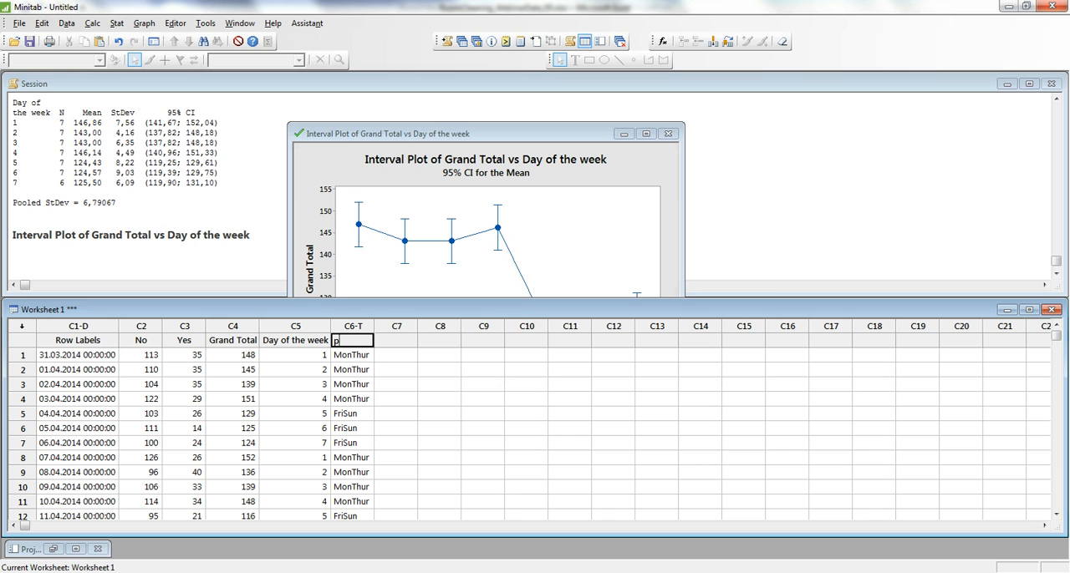
key(Caps_Lock)
text(Period)
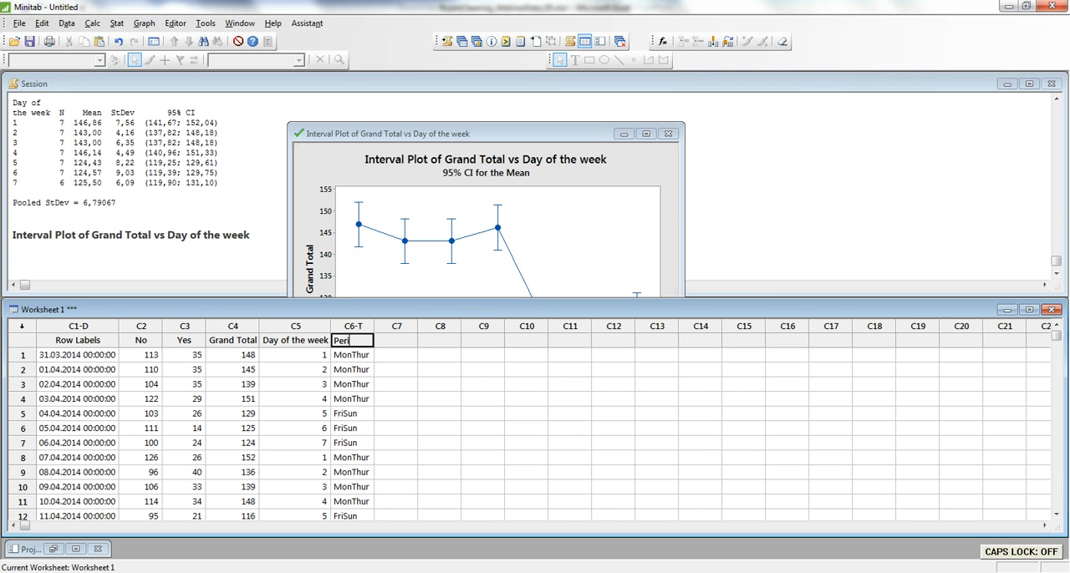
key(Return)
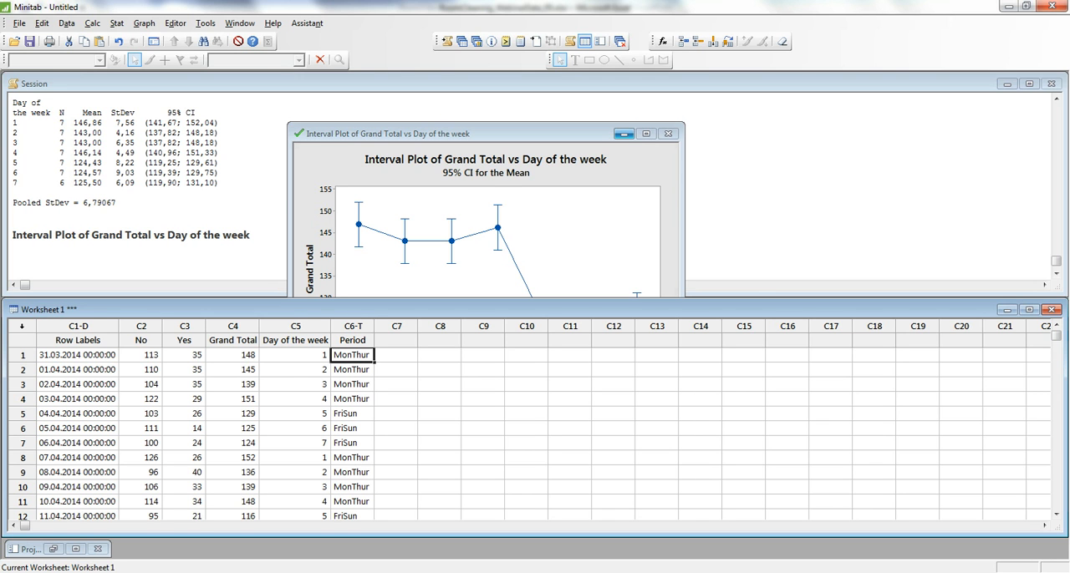
Step: Minimize the Grand Total plot, review the interval plots in the graphs folder, and return to Worksheet 1 through the worksheets folder
click(624, 134)
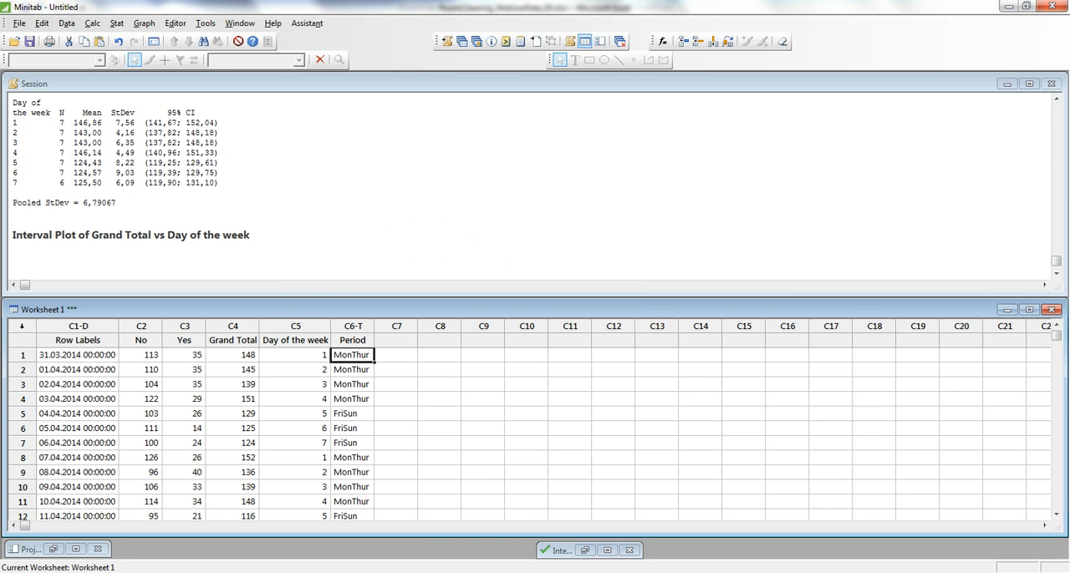
click(476, 41)
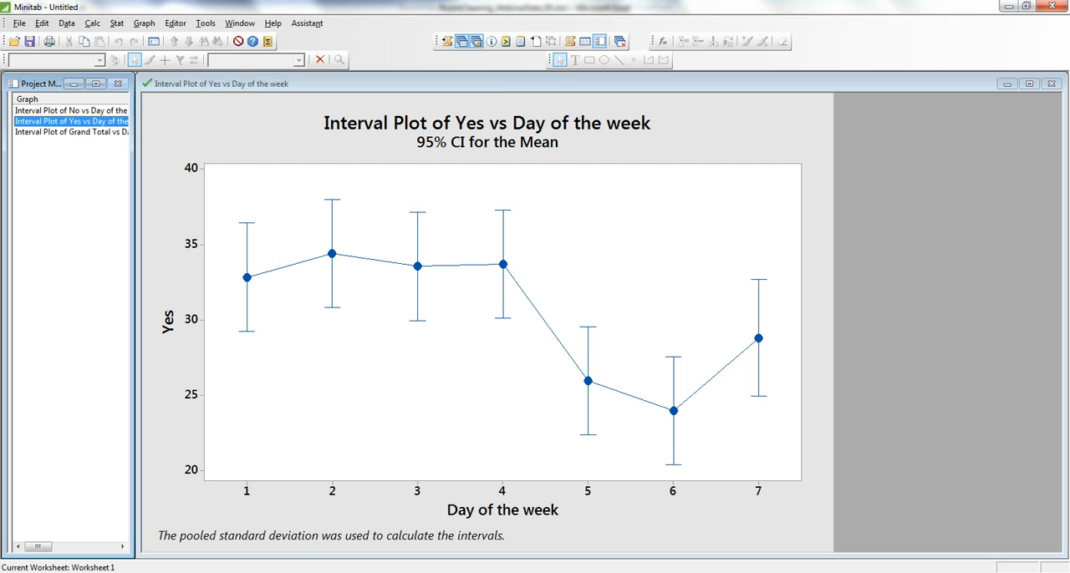
click(462, 41)
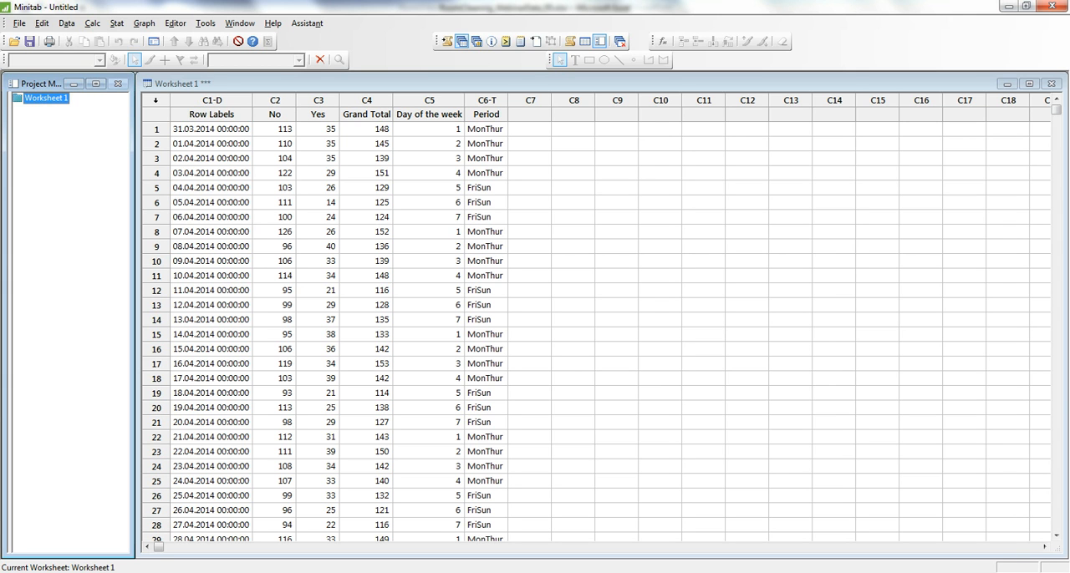
Step: Stack the column blocks No with Period and Yes with Period into a new worksheet, using variable names as subscripts
click(275, 114)
click(318, 115)
click(486, 130)
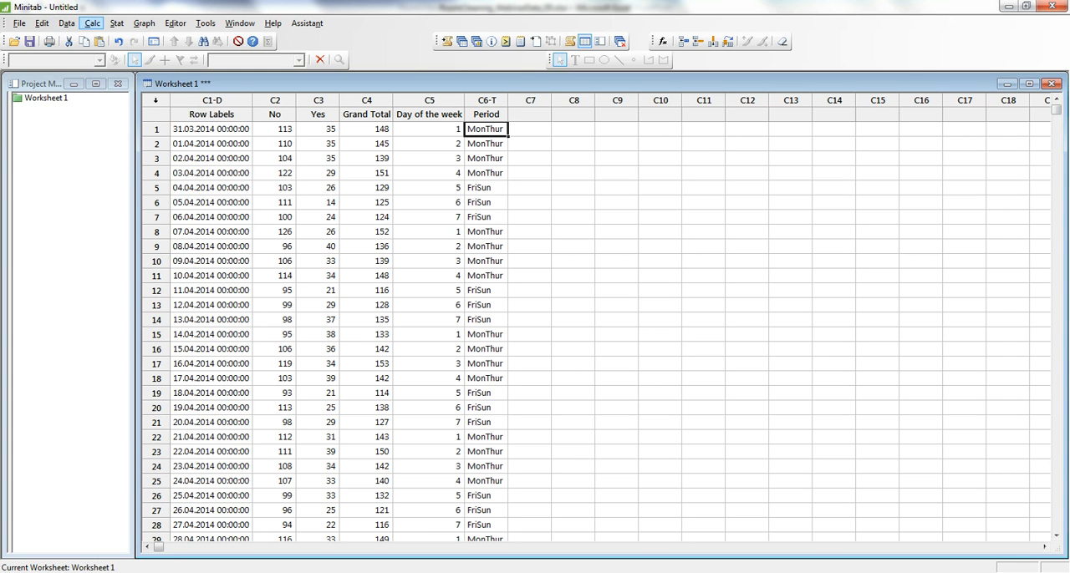
click(67, 23)
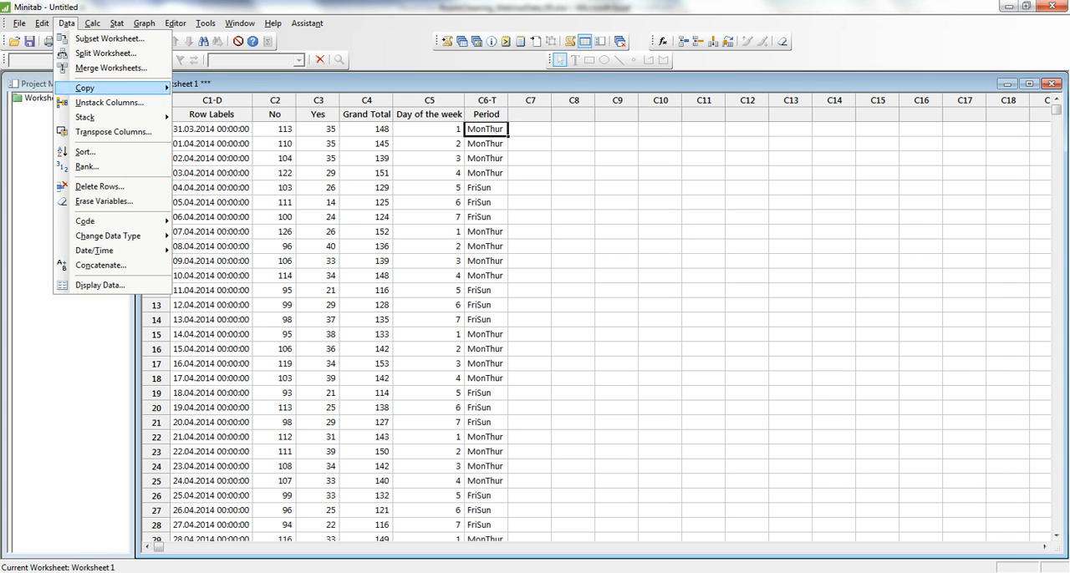
mouse_move(86, 117)
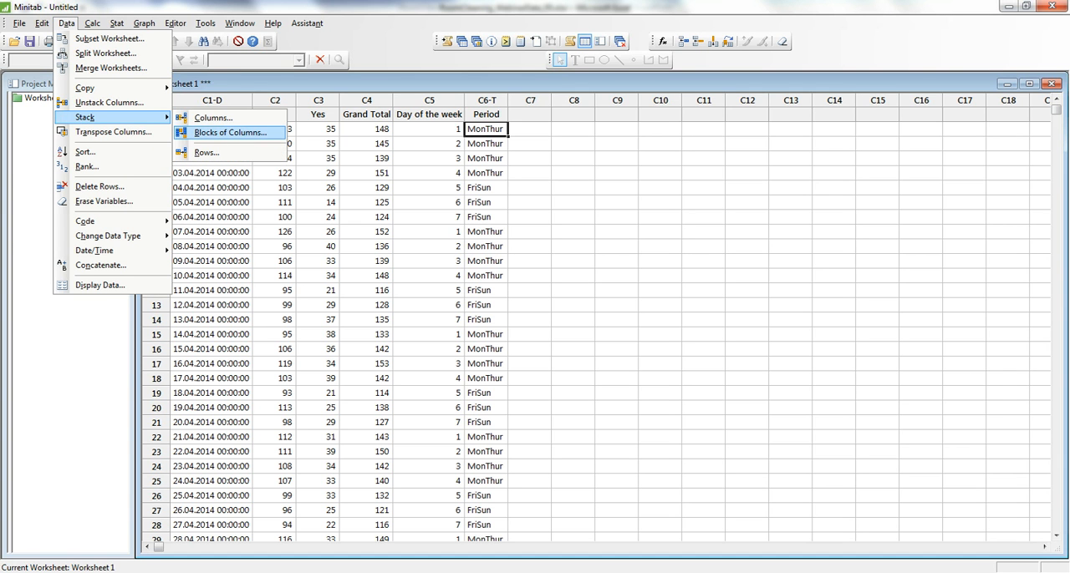
click(232, 133)
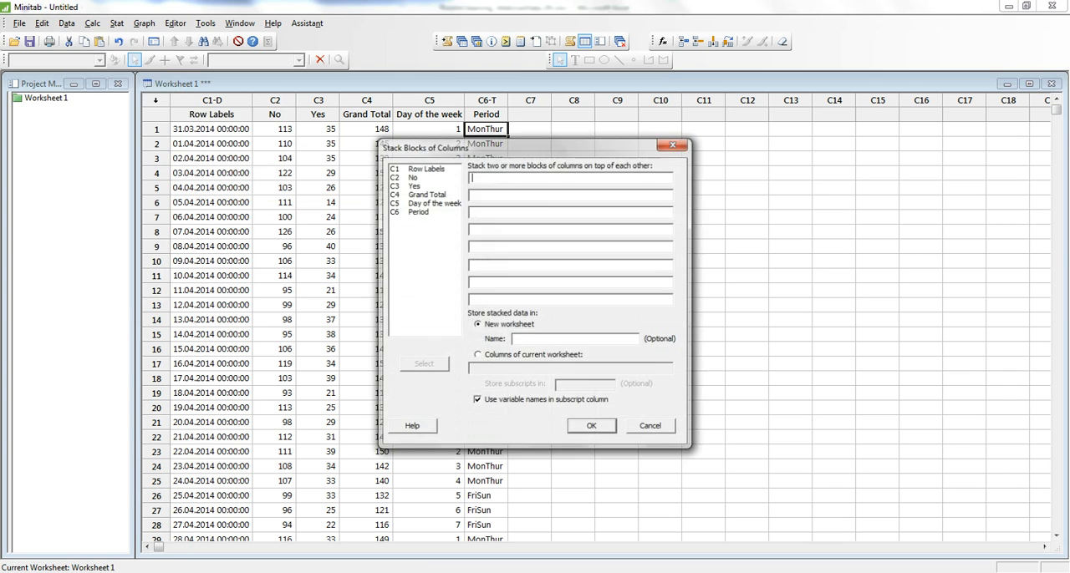
double_click(412, 178)
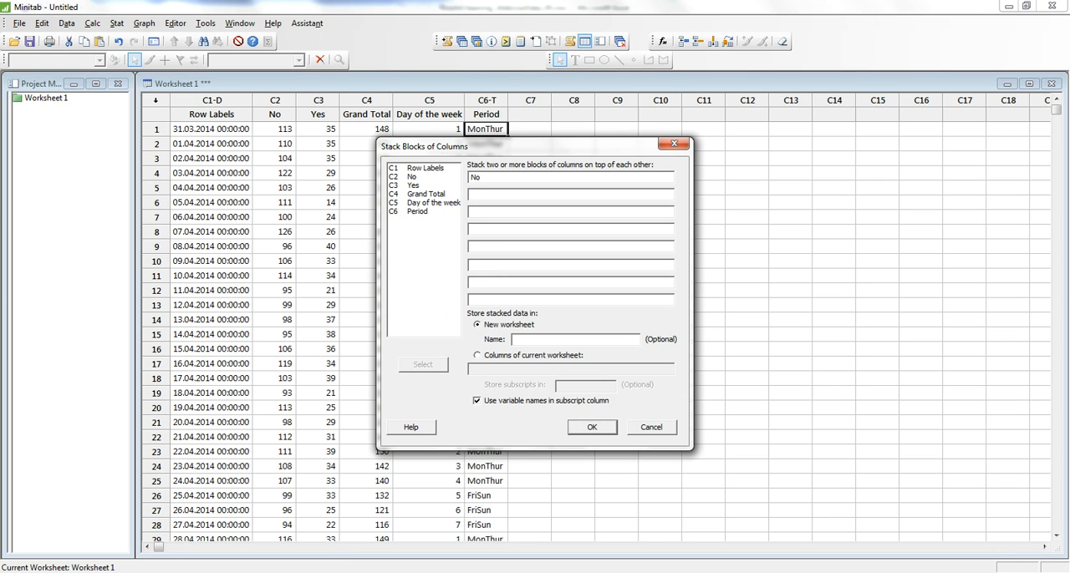
double_click(417, 211)
double_click(412, 185)
double_click(417, 211)
click(592, 427)
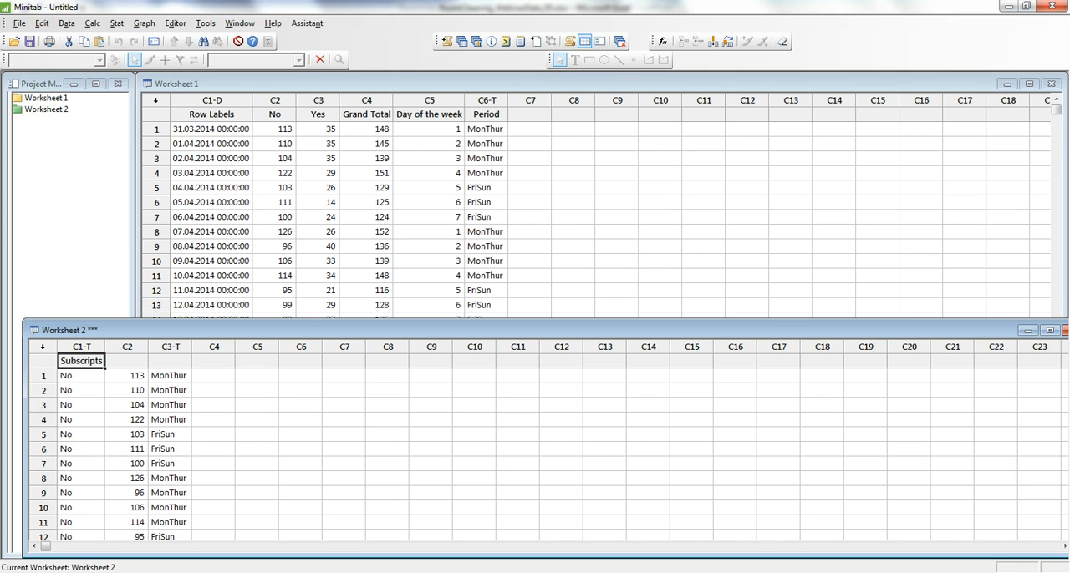
Step: Name the stacked worksheet's columns C1 to C3 Guest type, Number and Period
double_click(81, 361)
drag(102, 362, 59, 362)
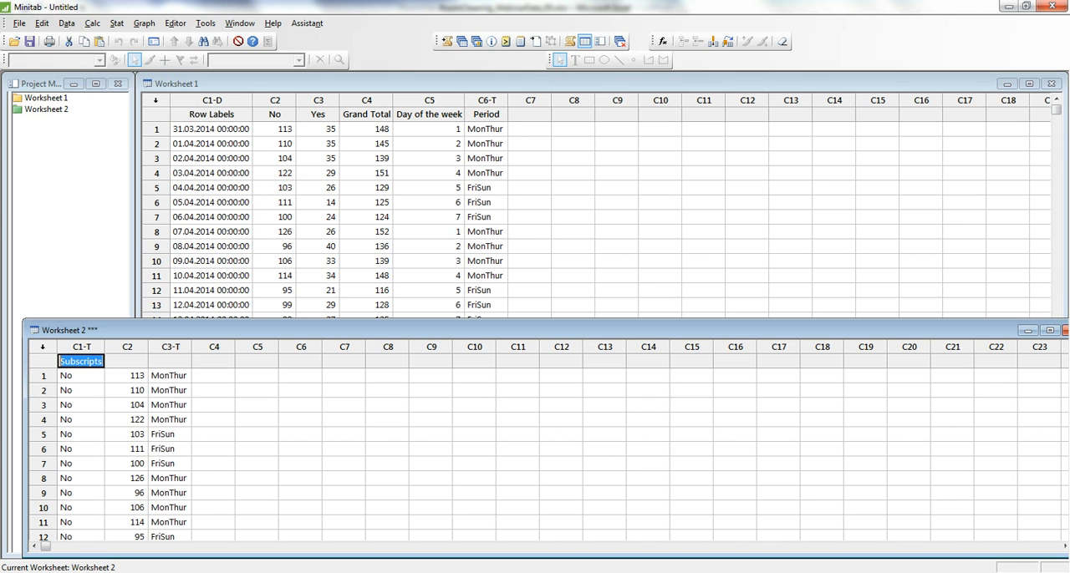
text(Gue)
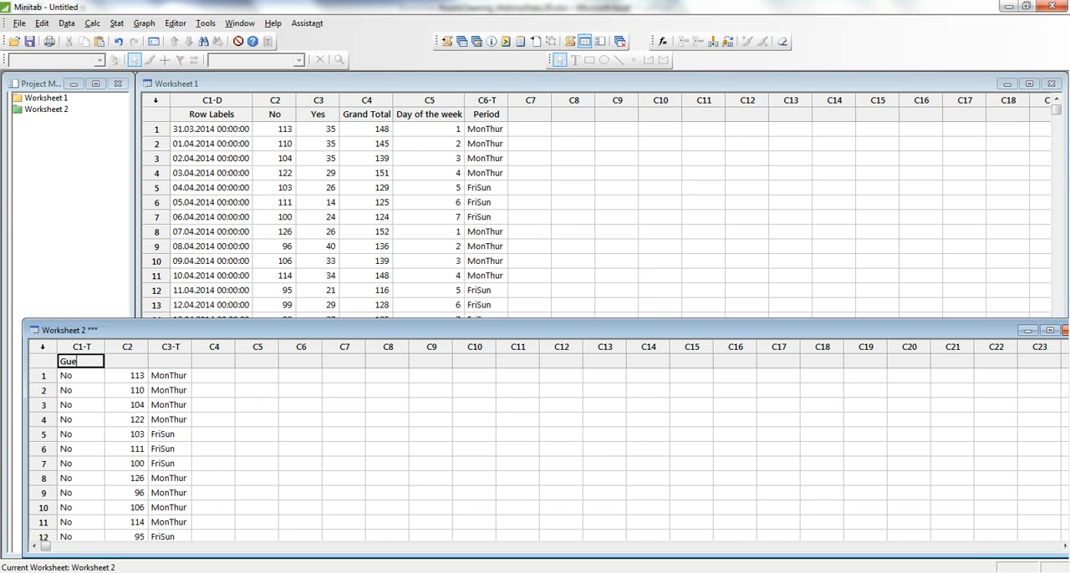
text(st type)
key(Tab)
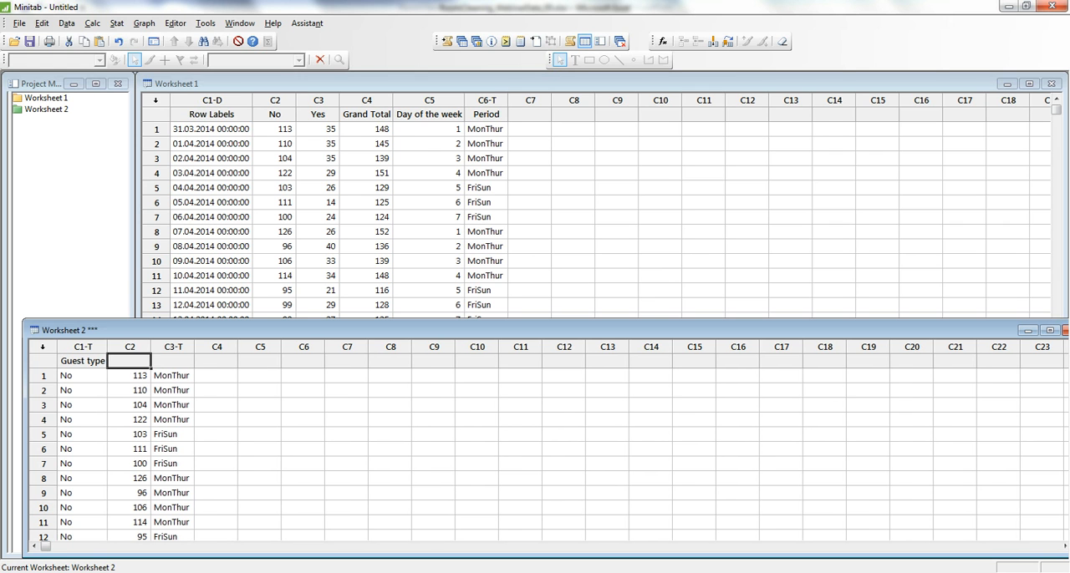
text(Number)
key(Tab)
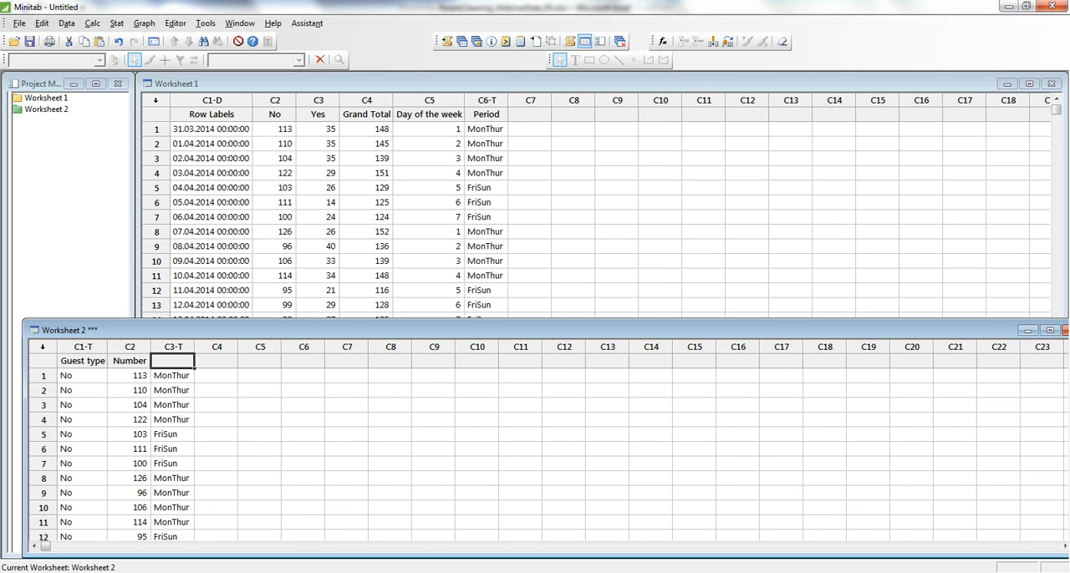
text(Perios)
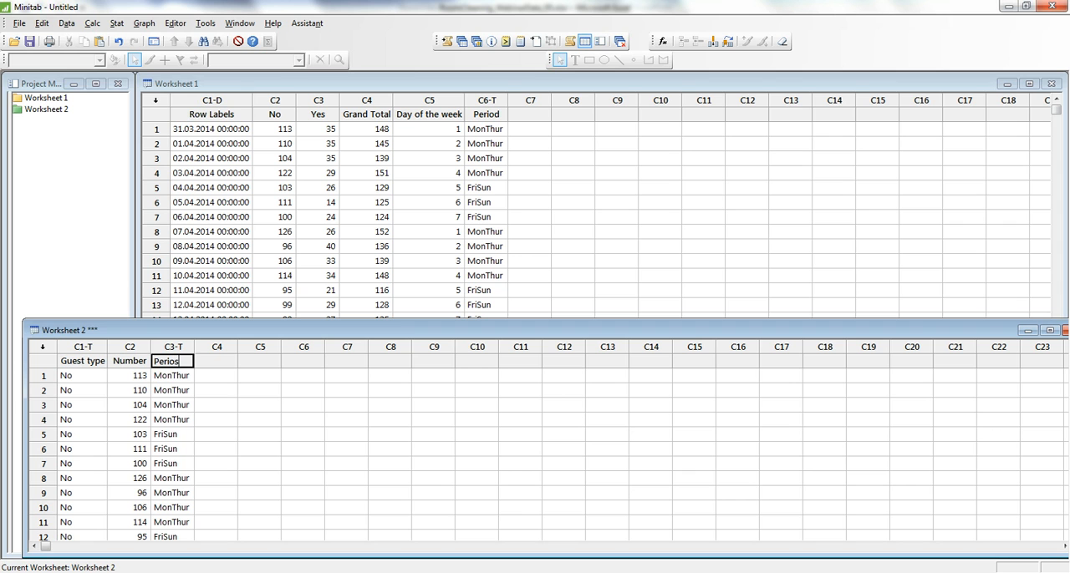
key(BackSpace)
text(d)
key(Return)
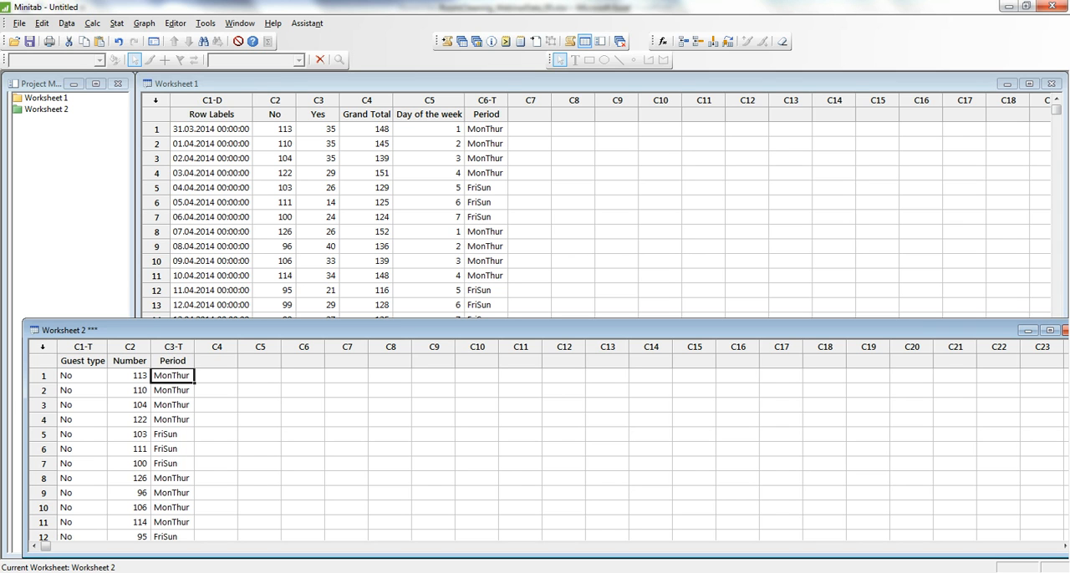
Step: Copy the Guest type, Number and Period columns and paste them into the Excel Guest count sheet starting at M4
drag(83, 347, 173, 347)
key(ctrl+c)
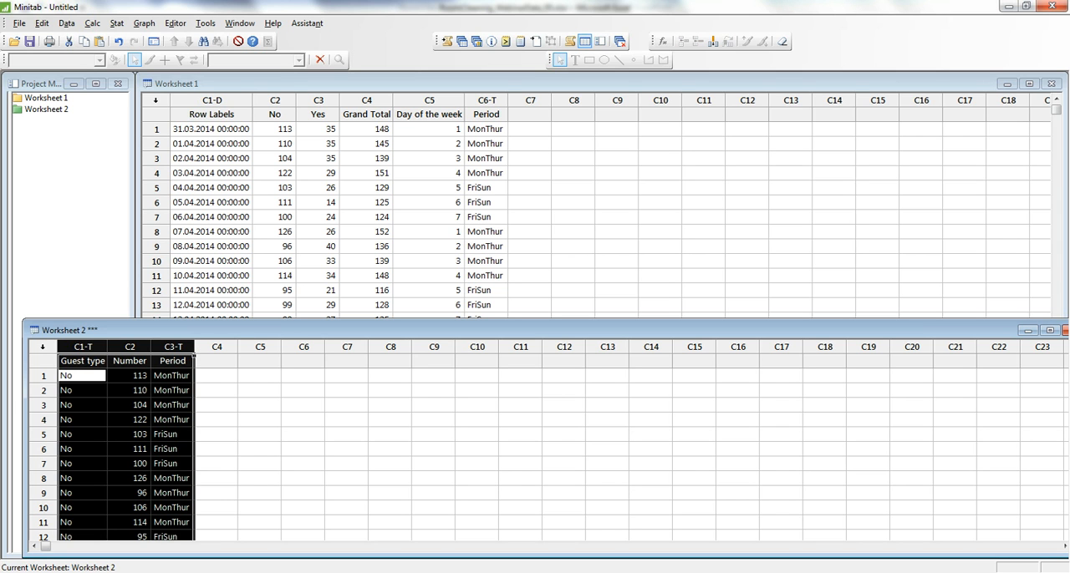
key(alt+Tab)
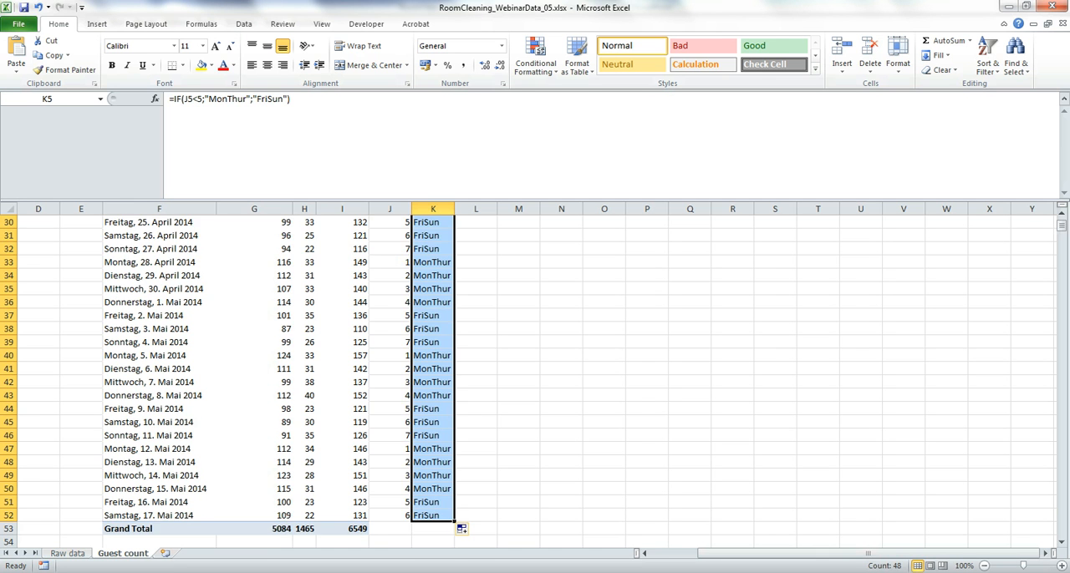
scroll(535, 376, up, 10)
click(518, 263)
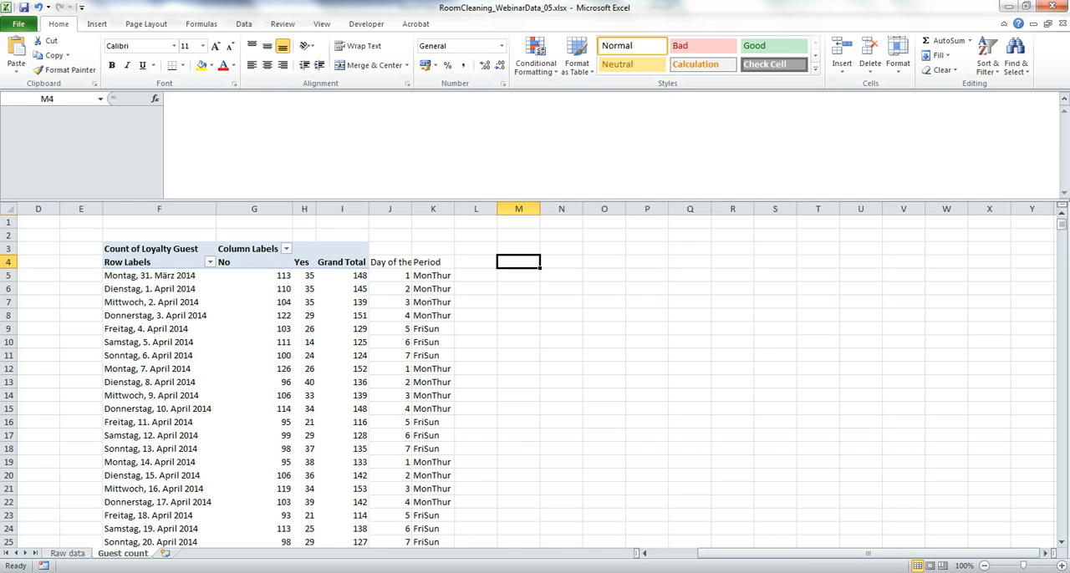
key(ctrl+v)
Step: Create a PivotTable from the range M4:O100, placed on the existing Guest count sheet at Q4
click(97, 24)
click(21, 67)
click(37, 86)
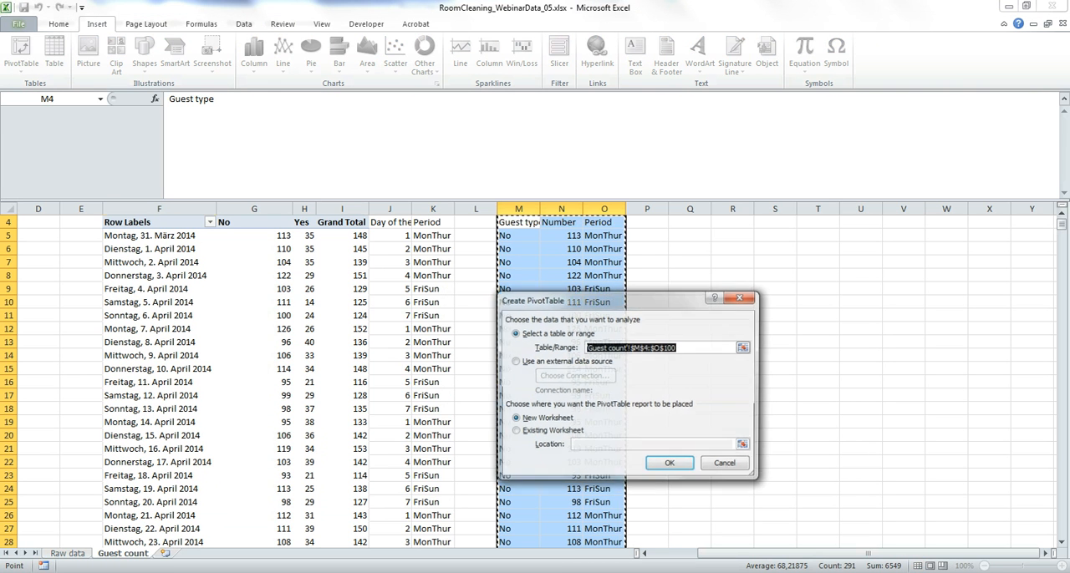
click(516, 432)
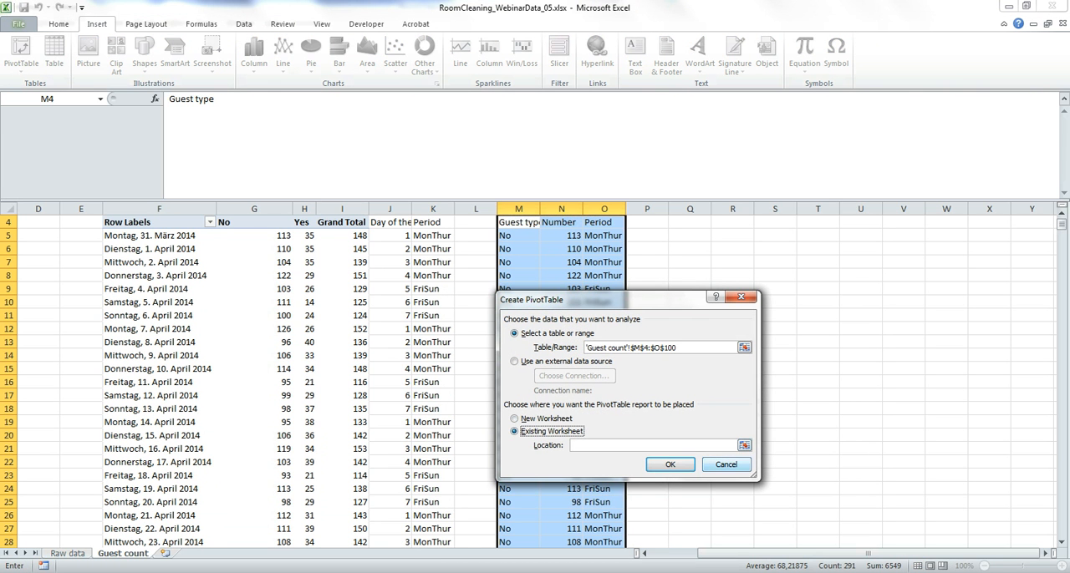
click(744, 445)
scroll(744, 446, up, 1)
click(689, 262)
click(744, 321)
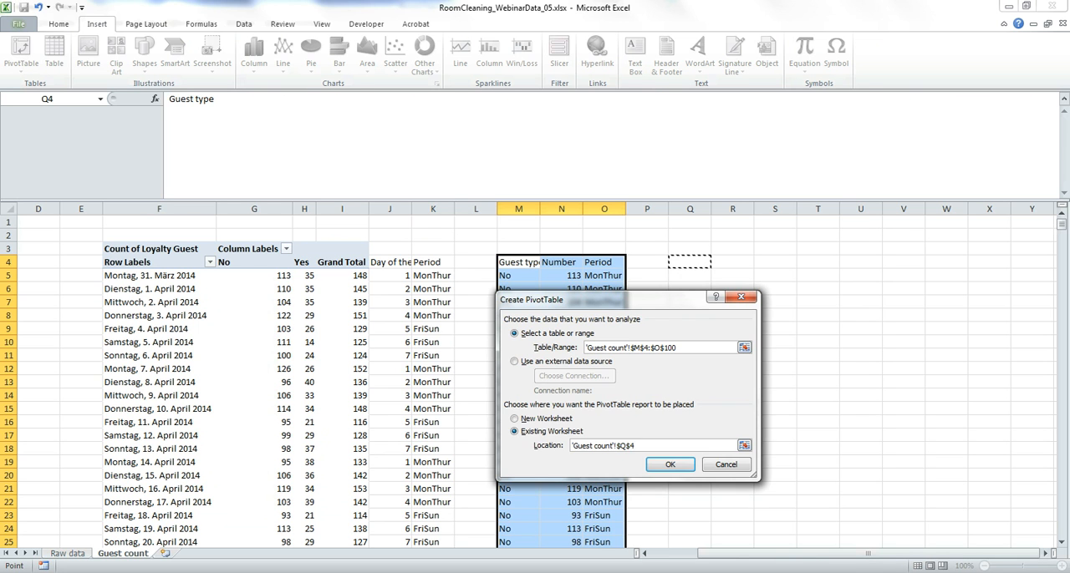
click(670, 465)
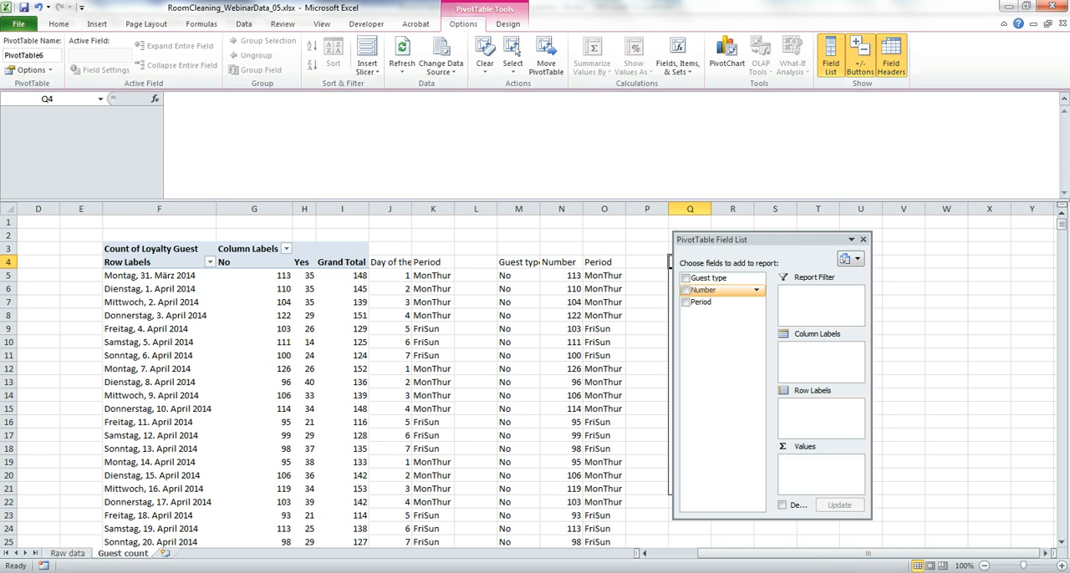
Step: Lay out the PivotTable with Guest type as column labels, Period as row labels and Number as values
drag(709, 277, 817, 351)
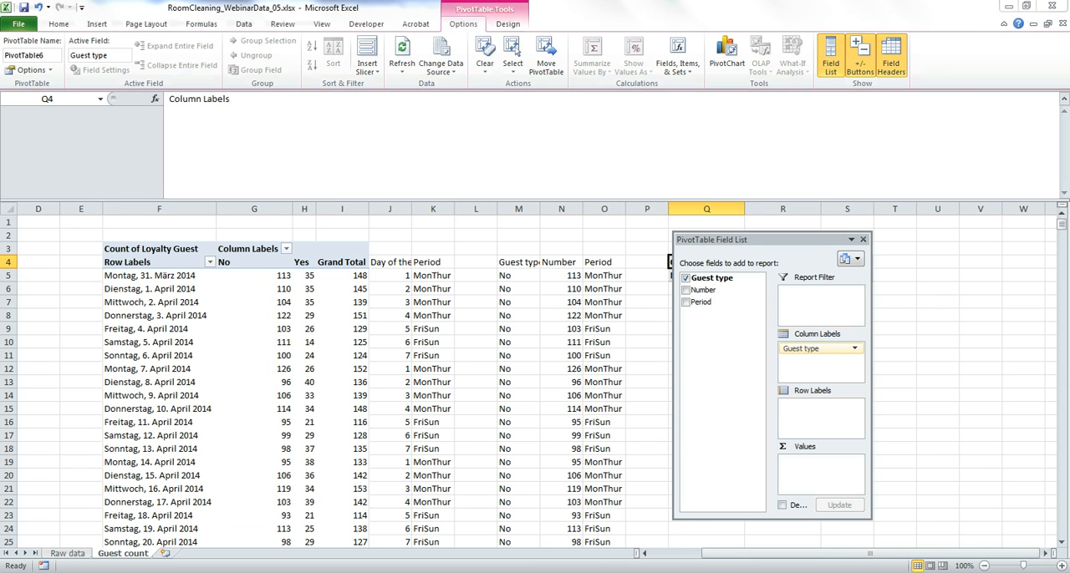
click(701, 302)
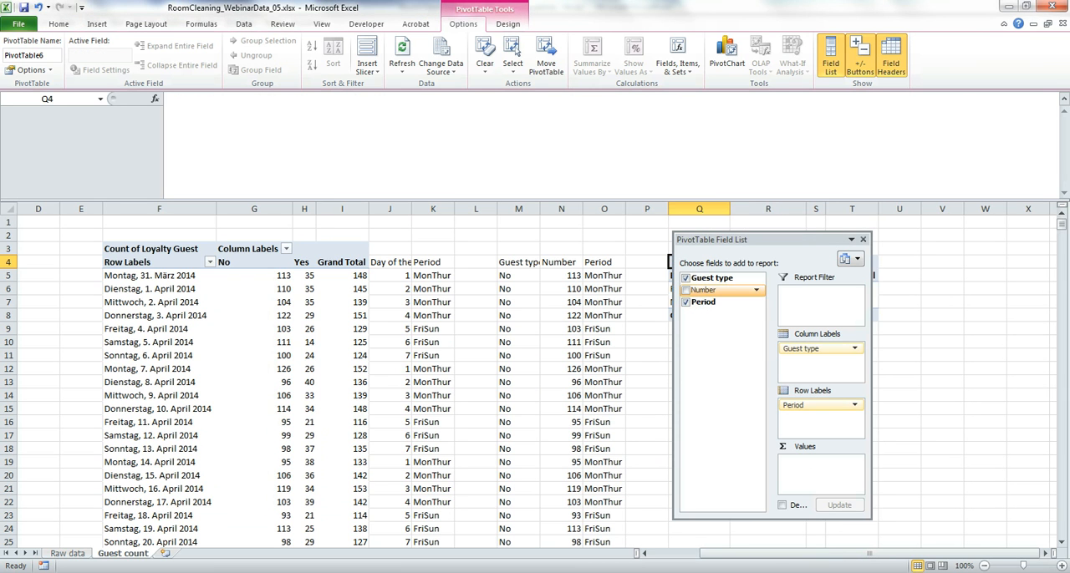
click(700, 289)
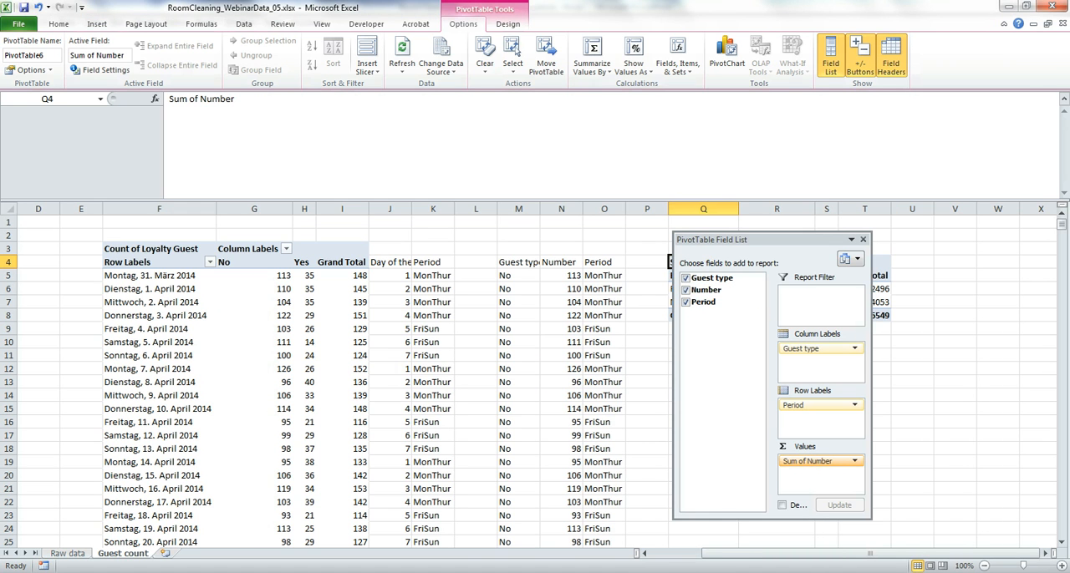
Step: Summarize the PivotTable's Number value field by Average
click(815, 461)
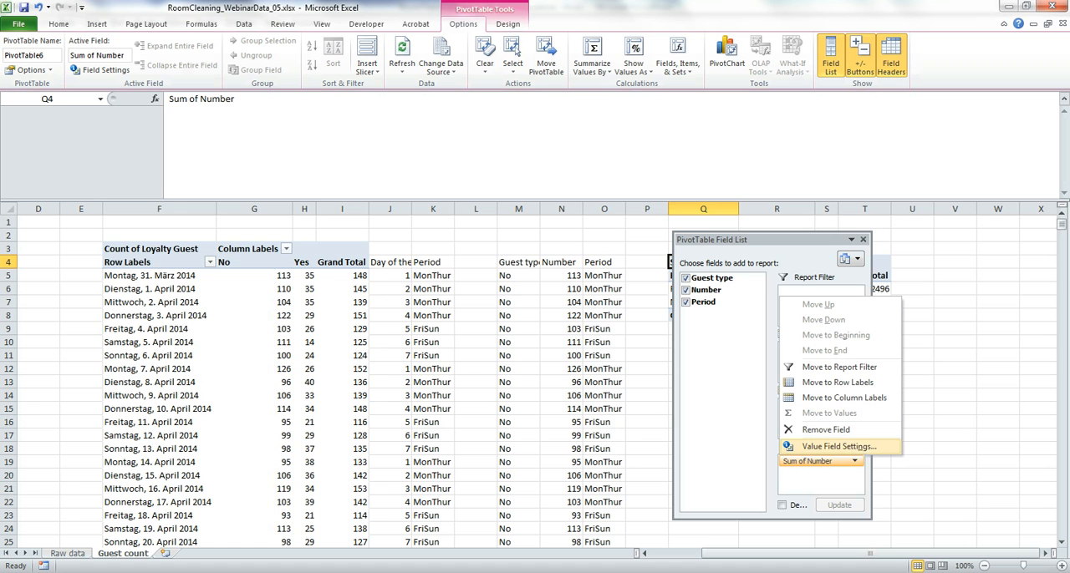
click(836, 446)
click(537, 415)
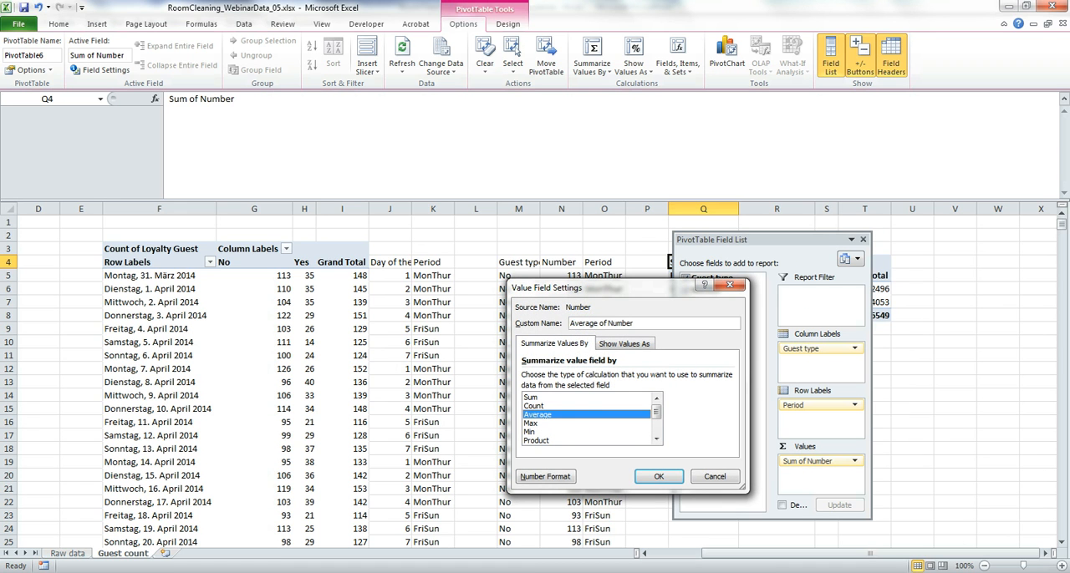
click(659, 476)
click(914, 435)
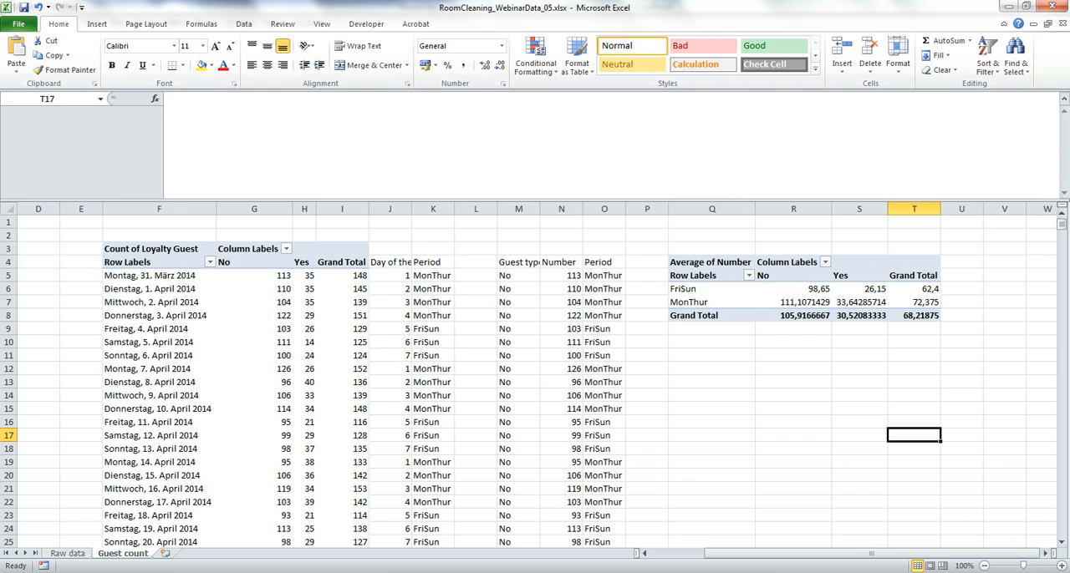
Step: Format the four period averages in R6:S7 as Number with 0 decimal places
drag(792, 290, 861, 302)
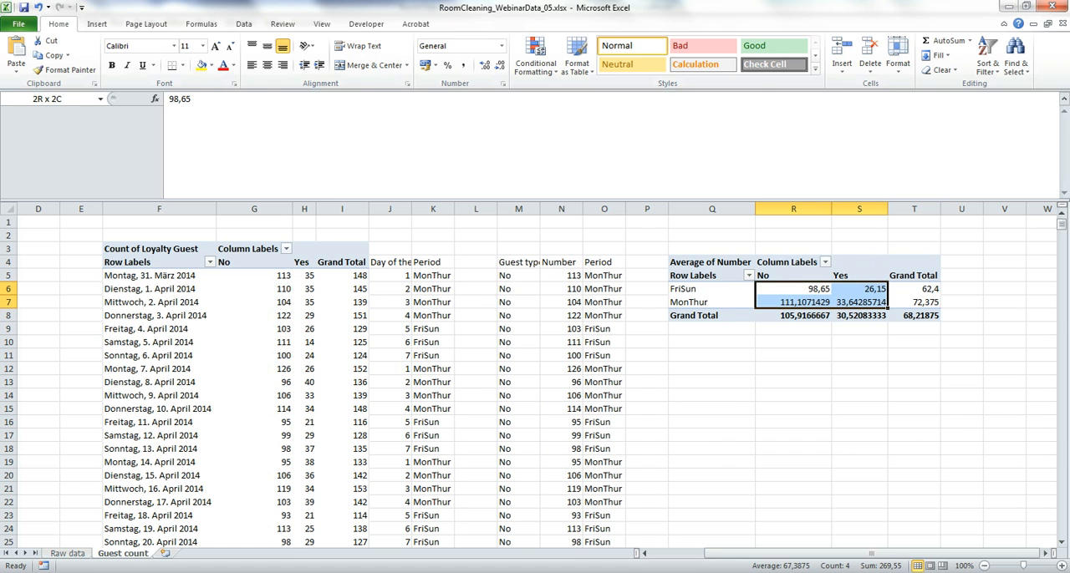
click(863, 240)
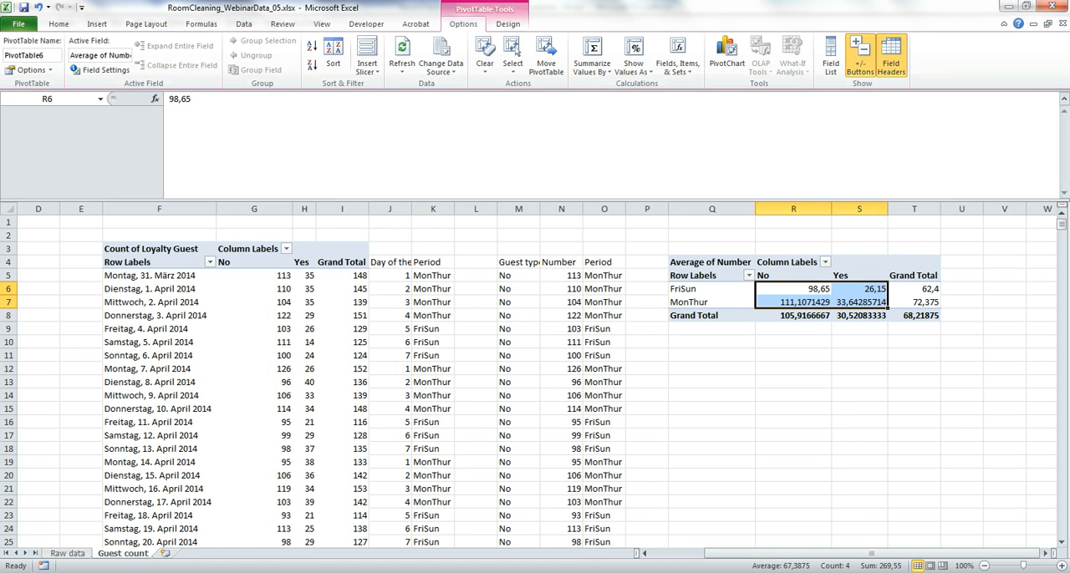
right_click(809, 295)
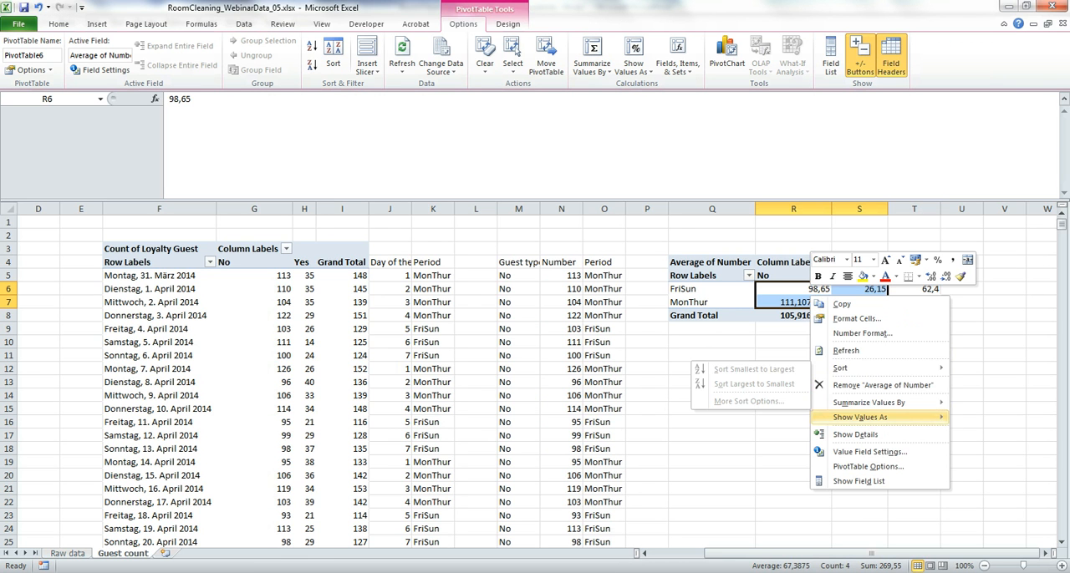
mouse_move(869, 417)
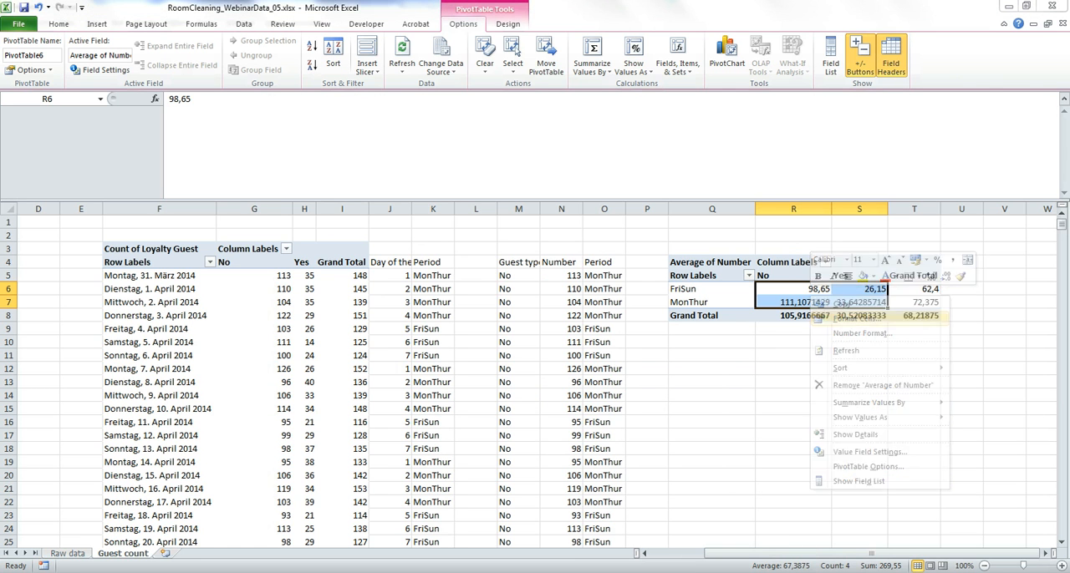
click(857, 318)
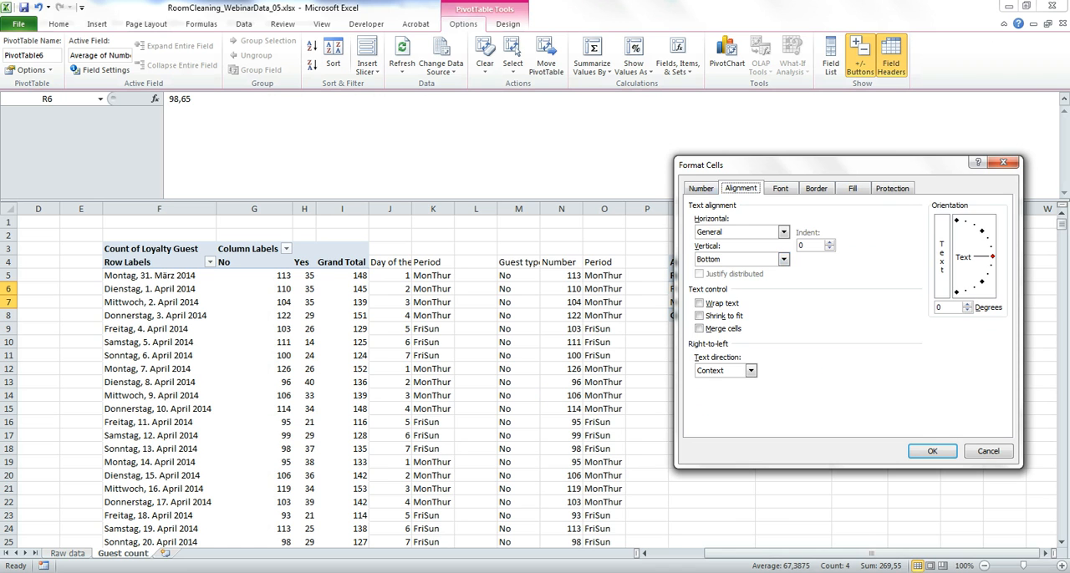
click(701, 188)
click(703, 226)
click(865, 250)
click(865, 250)
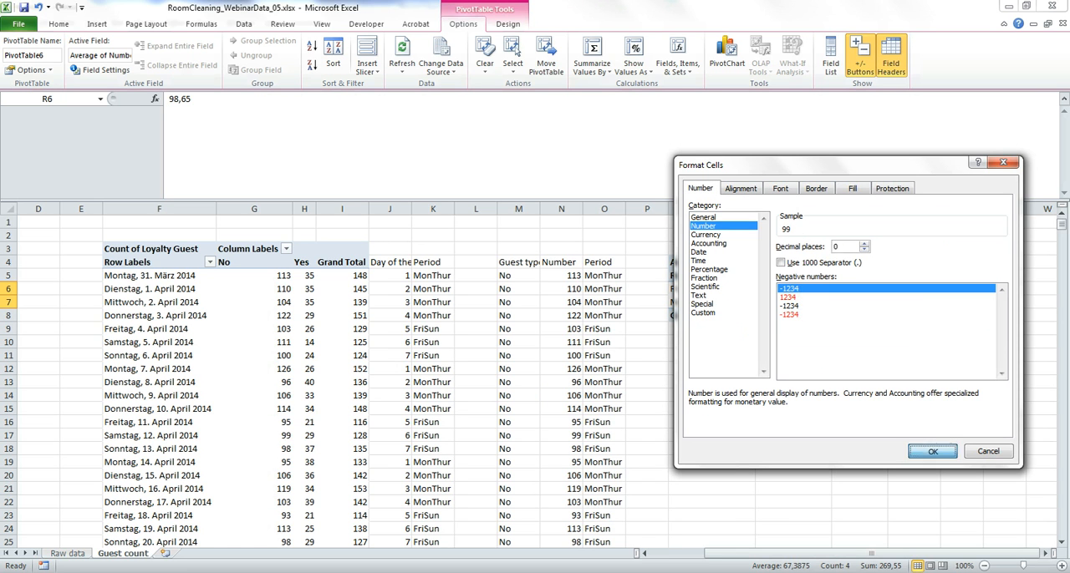
click(932, 452)
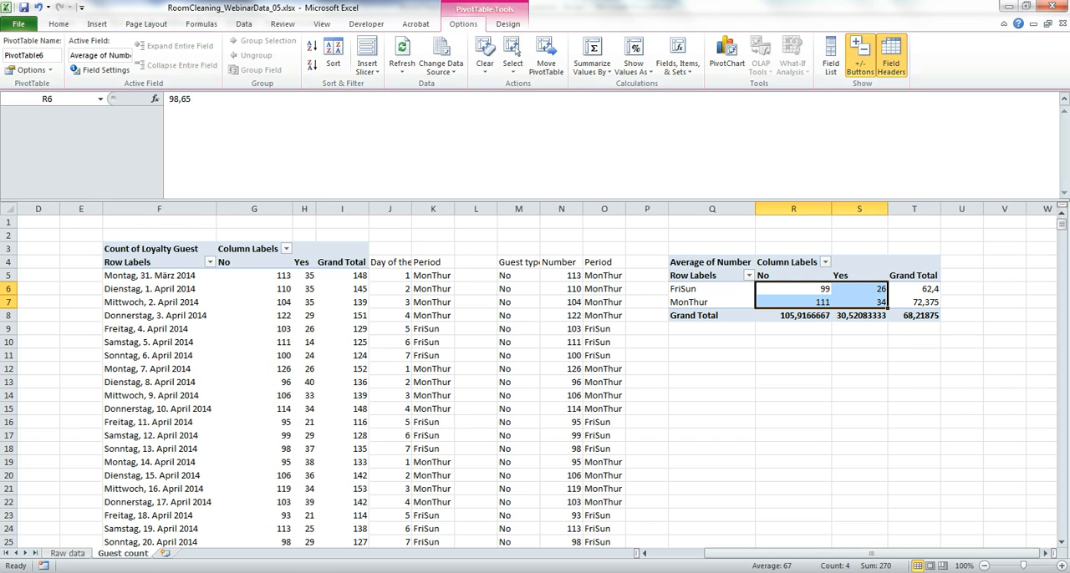
Step: Switch to the RoomCleaningWebinar_05 presentation in PowerPoint and start the slide show from slide 6
click(225, 571)
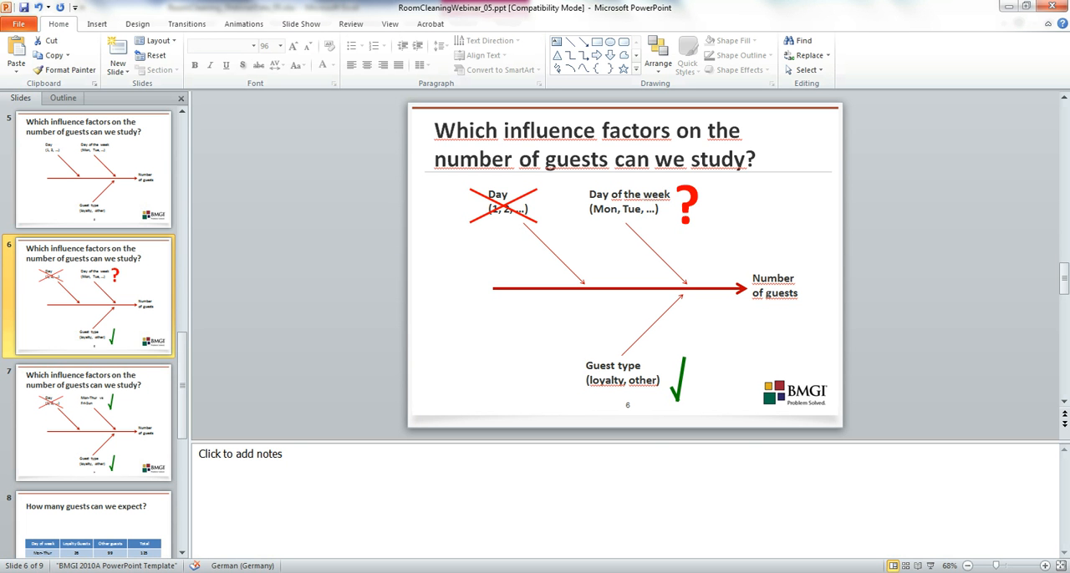
click(930, 566)
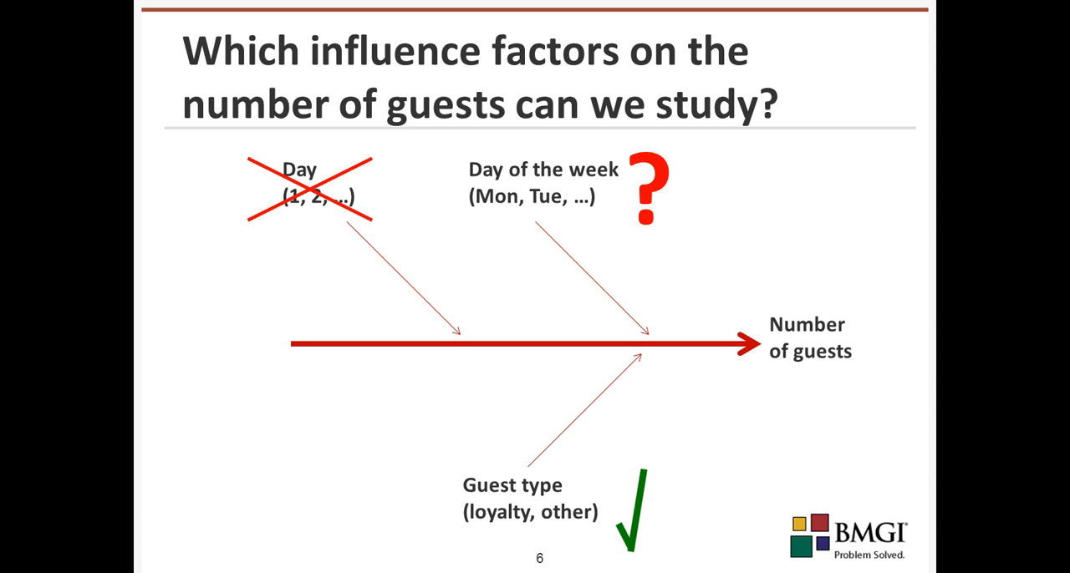